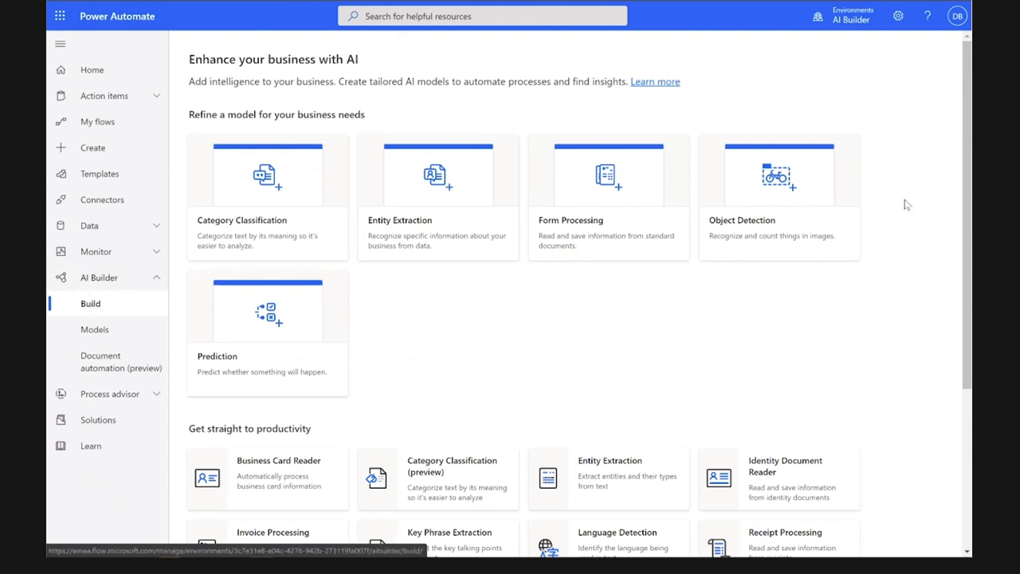
- Open the trial of the prebuilt Invoice Processing model and view the data extracted from the first two sample invoices
{"action": "scroll", "coordinate": [906, 205], "scroll_direction": "down", "scroll_amount": 1}
{"action": "scroll", "coordinate": [906, 205], "scroll_direction": "up", "scroll_amount": 1}
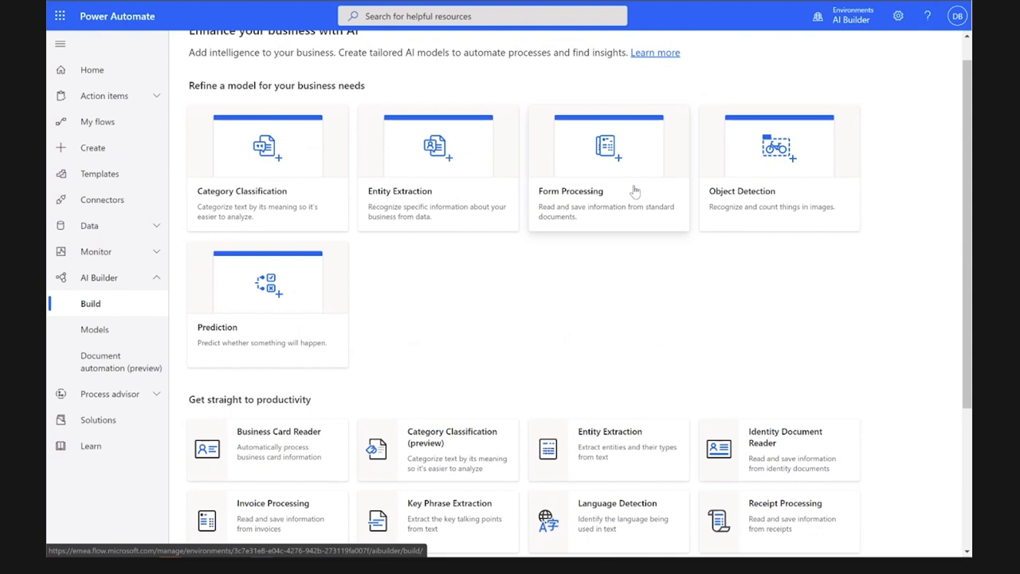
{"action": "scroll", "coordinate": [635, 192], "scroll_direction": "down", "scroll_amount": 5}
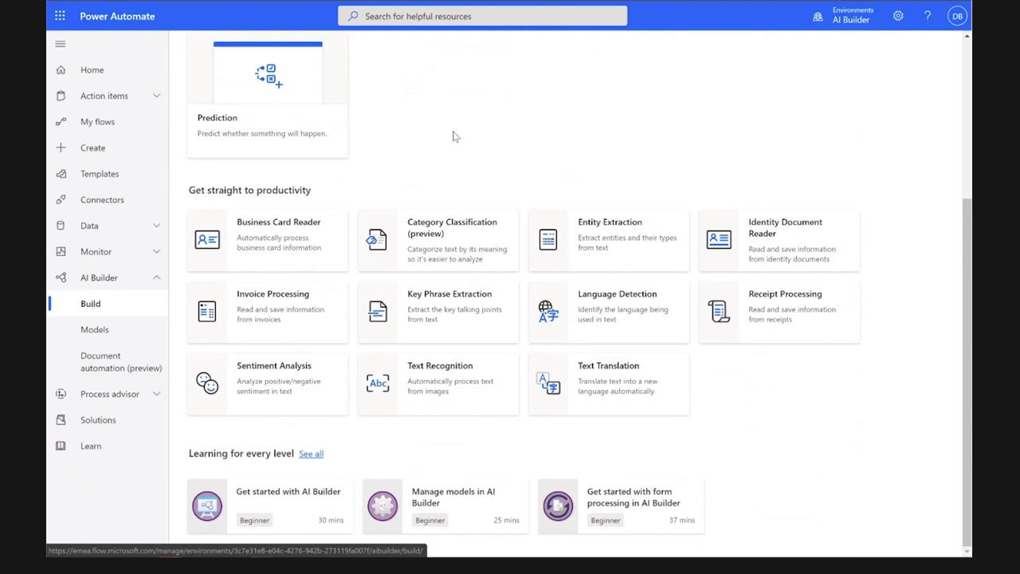
{"action": "left_click", "coordinate": [289, 319]}
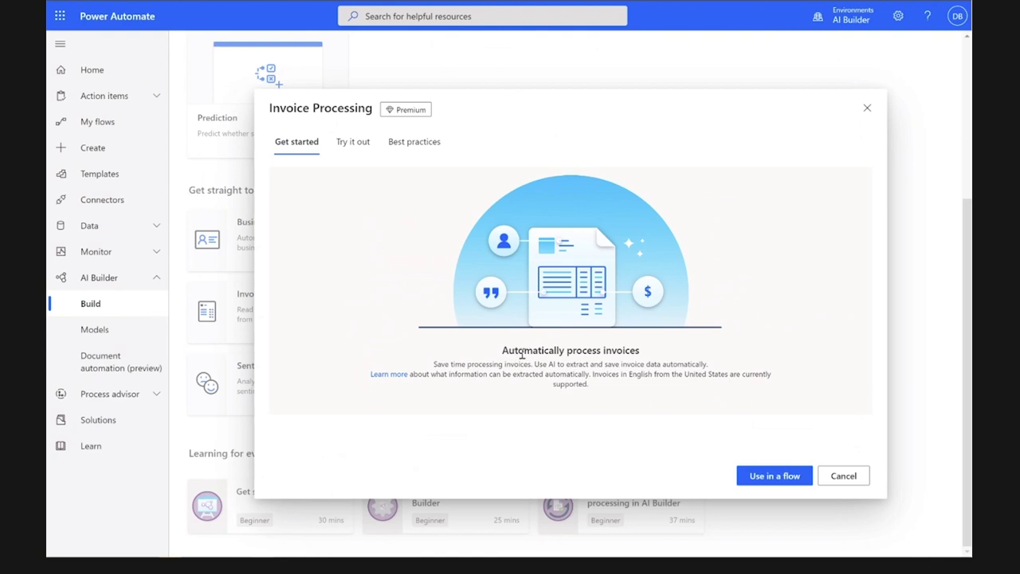
{"action": "left_click", "coordinate": [360, 150]}
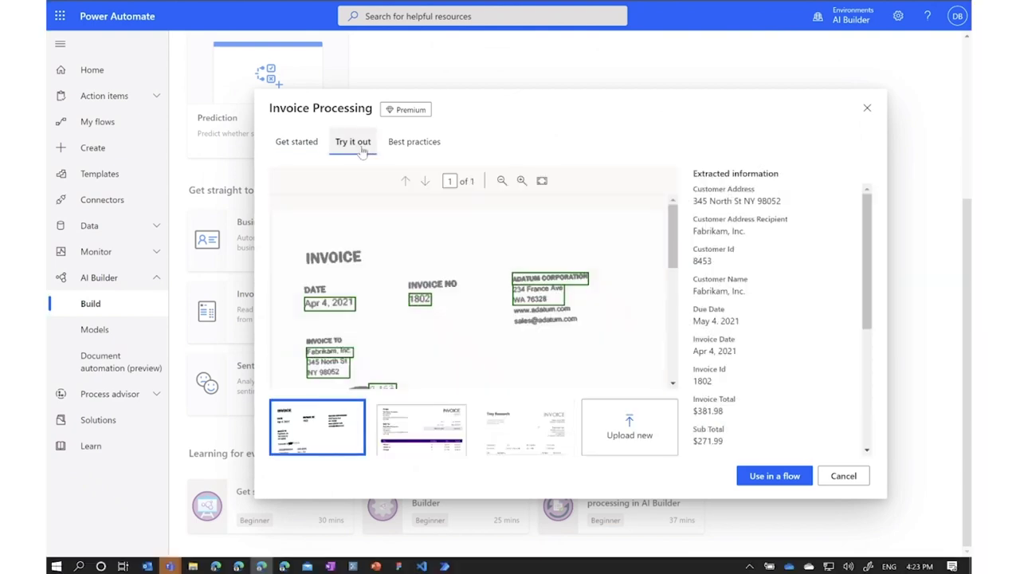
{"action": "scroll", "coordinate": [435, 316], "scroll_direction": "down", "scroll_amount": 2}
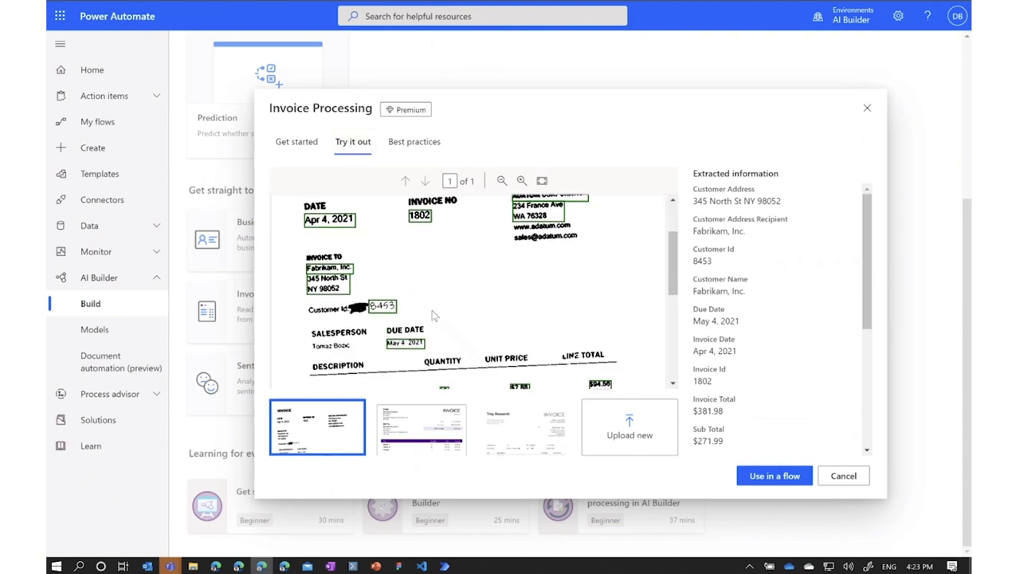
{"action": "left_click", "coordinate": [423, 444]}
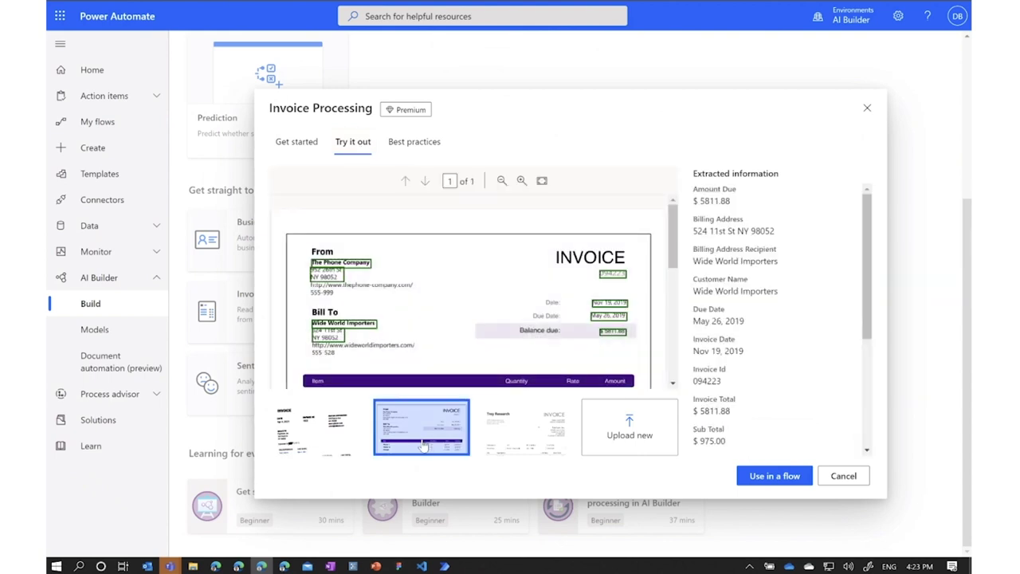
- Test Invoice Processing with Contoso 6.pdf, inspect the detected fields, confidence scores, line items and totals, and close the trial
{"action": "left_click", "coordinate": [611, 434]}
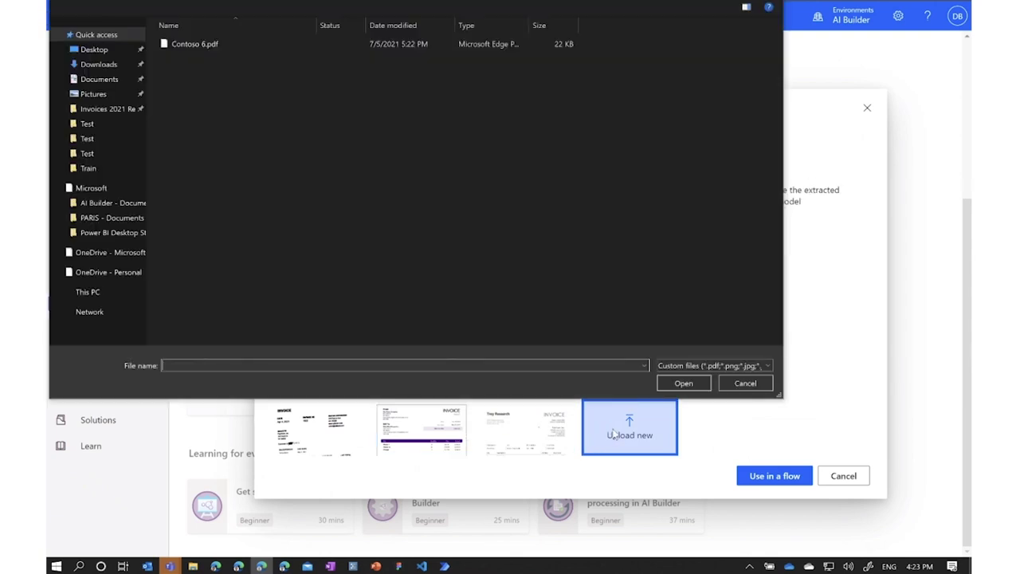
{"action": "double_click", "coordinate": [194, 43]}
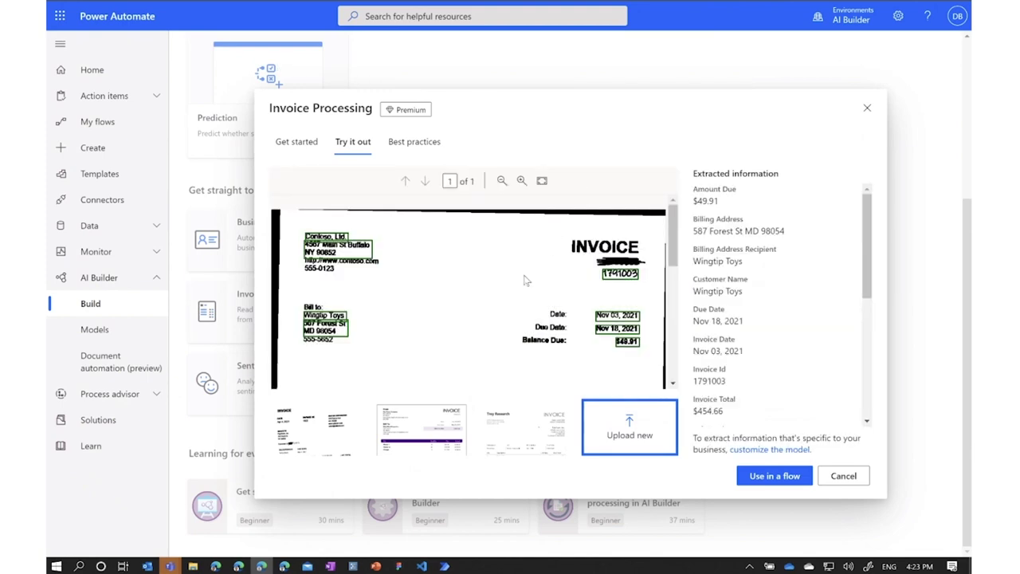
{"action": "scroll", "coordinate": [525, 281], "scroll_direction": "down", "scroll_amount": 1}
{"action": "mouse_move", "coordinate": [611, 261]}
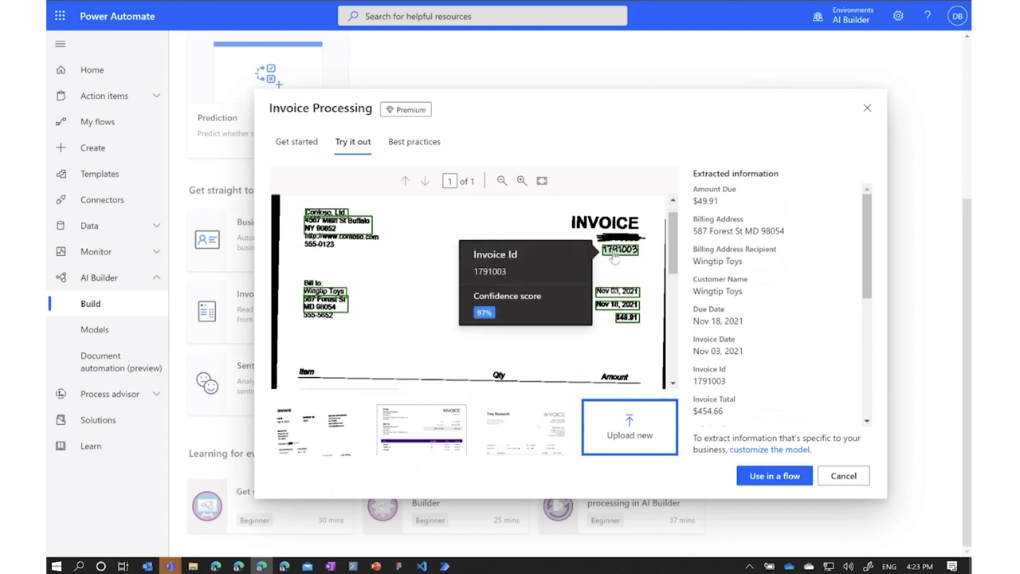
{"action": "mouse_move", "coordinate": [599, 293]}
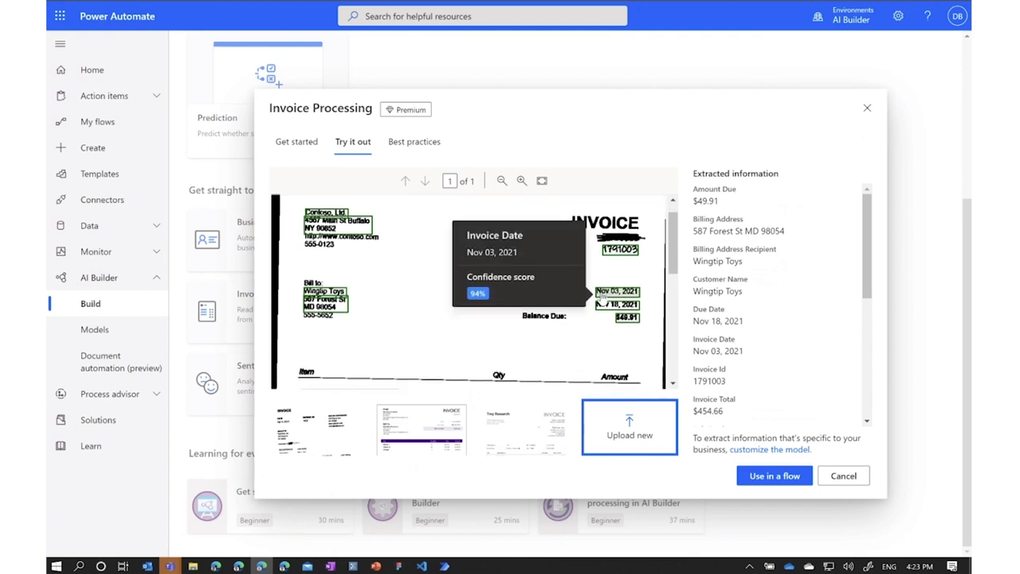
{"action": "mouse_move", "coordinate": [626, 320]}
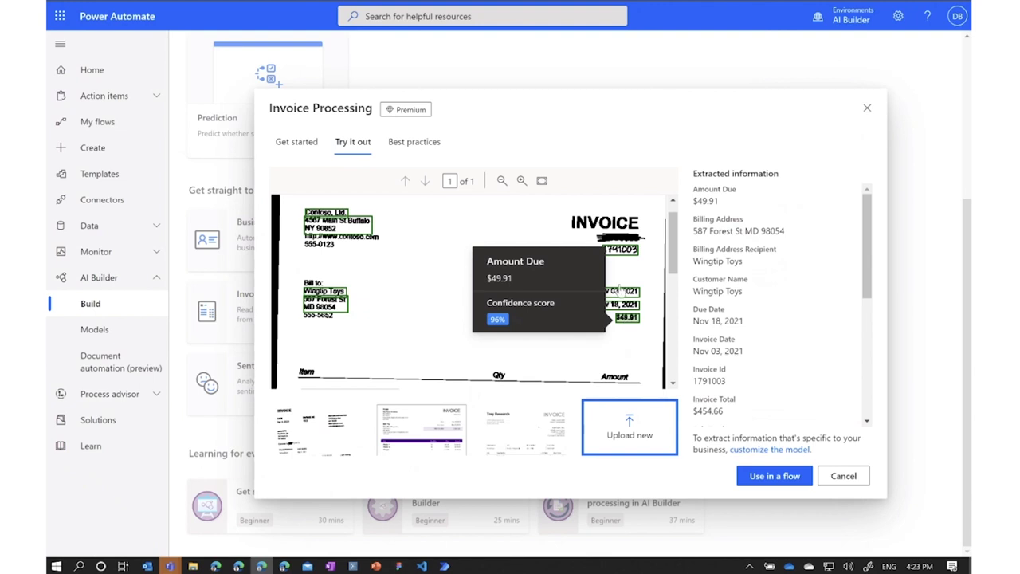
{"action": "scroll", "coordinate": [437, 271], "scroll_direction": "down", "scroll_amount": 3}
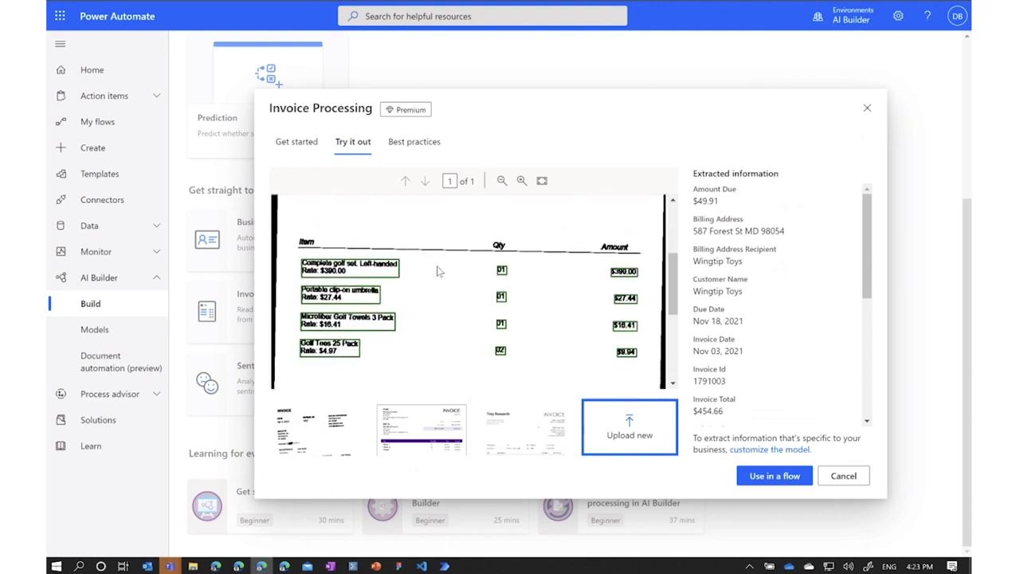
{"action": "scroll", "coordinate": [437, 272], "scroll_direction": "down", "scroll_amount": 3}
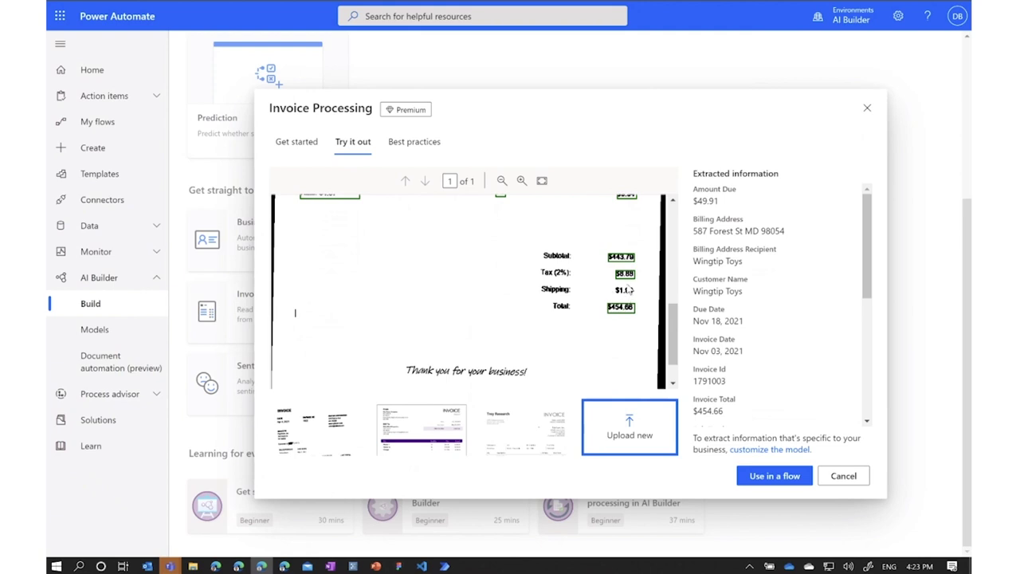
{"action": "left_click", "coordinate": [843, 476]}
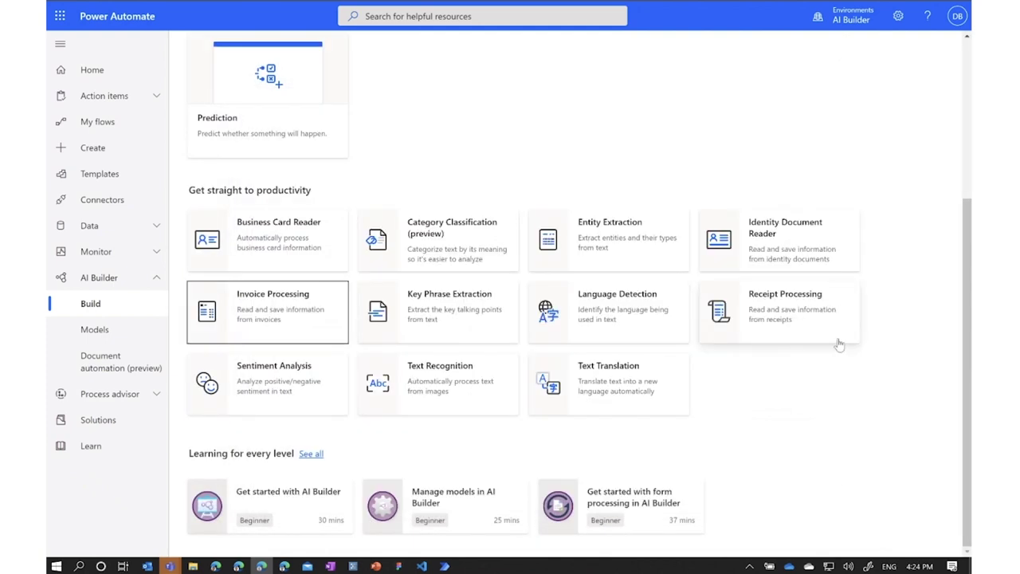
- Create a custom Form Processing model named "Webinar demo"
{"action": "scroll", "coordinate": [839, 351], "scroll_direction": "up", "scroll_amount": 3}
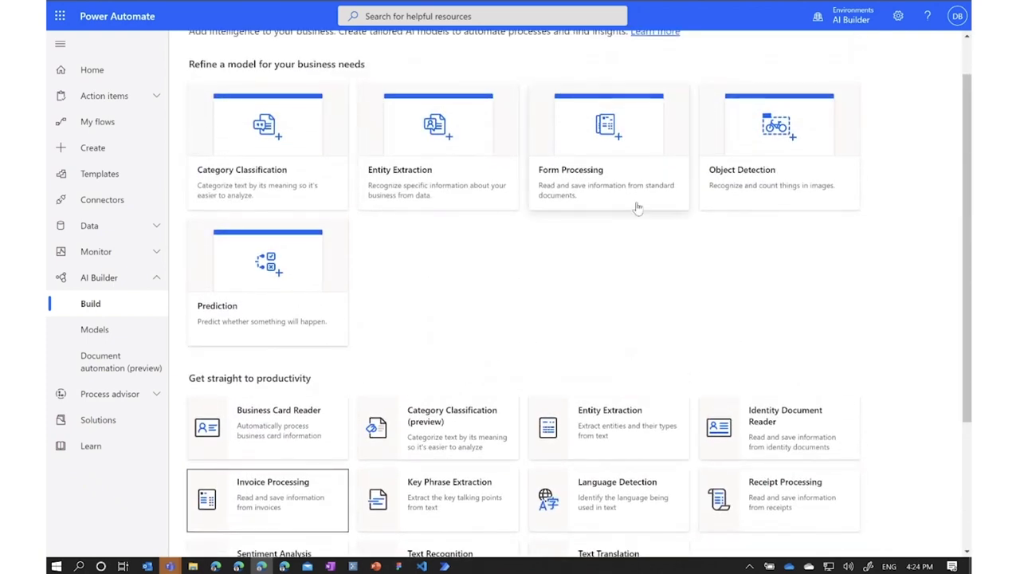
{"action": "left_click", "coordinate": [637, 206]}
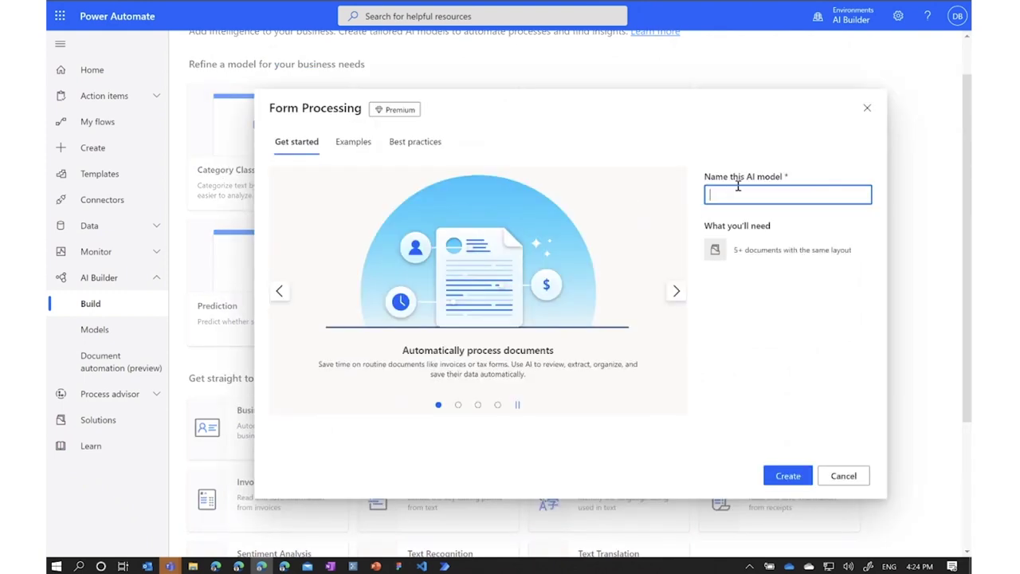
{"action": "type", "text": "Webinar"}
{"action": "key", "text": "BackSpace"}
{"action": "key", "text": "BackSpace"}
{"action": "key", "text": "BackSpace"}
{"action": "type", "text": "nar demo"}
{"action": "left_click", "coordinate": [775, 478]}
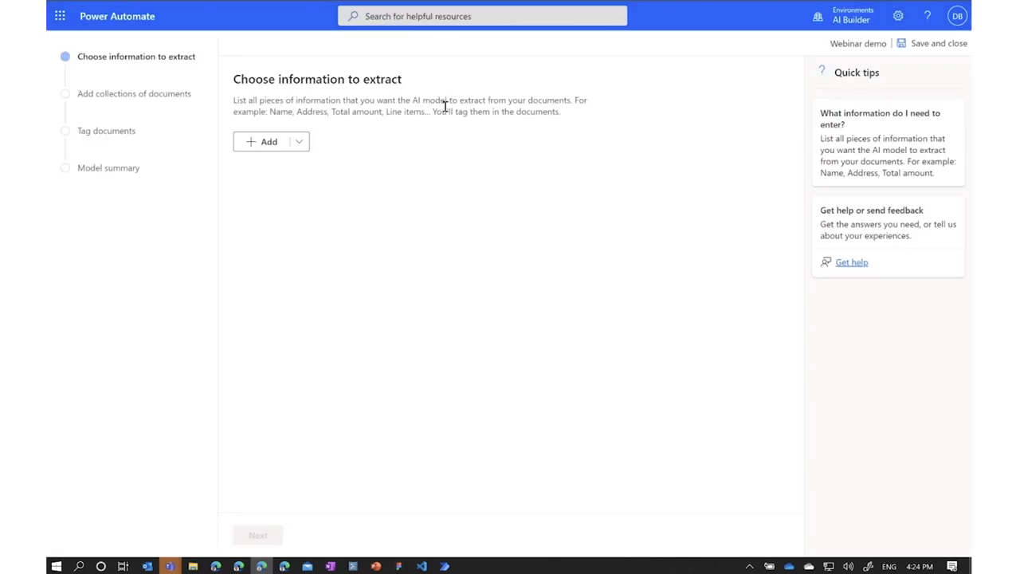
- Add a field named "Invoice id" to the information the model extracts
{"action": "left_click", "coordinate": [259, 144]}
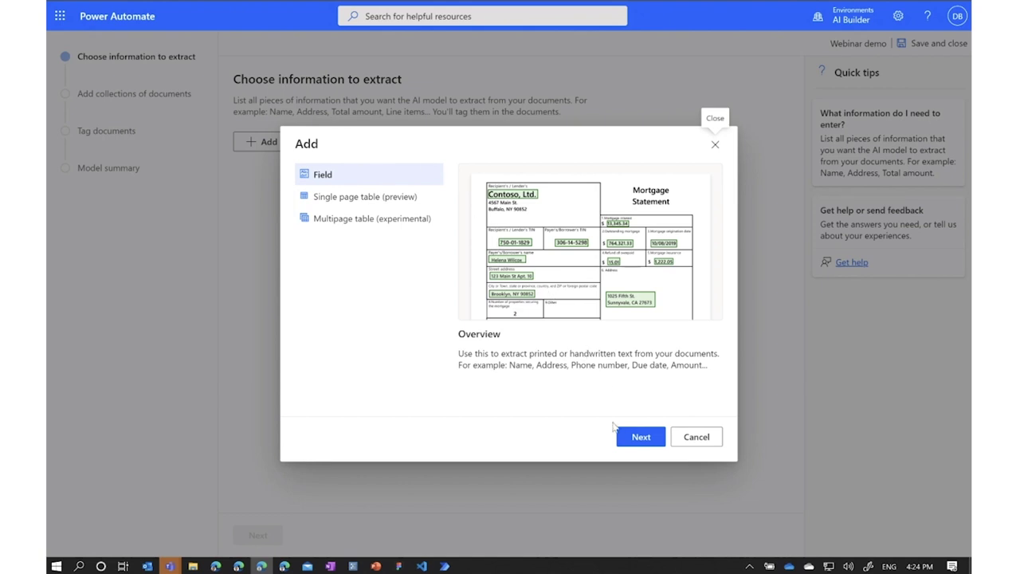
{"action": "left_click", "coordinate": [633, 440]}
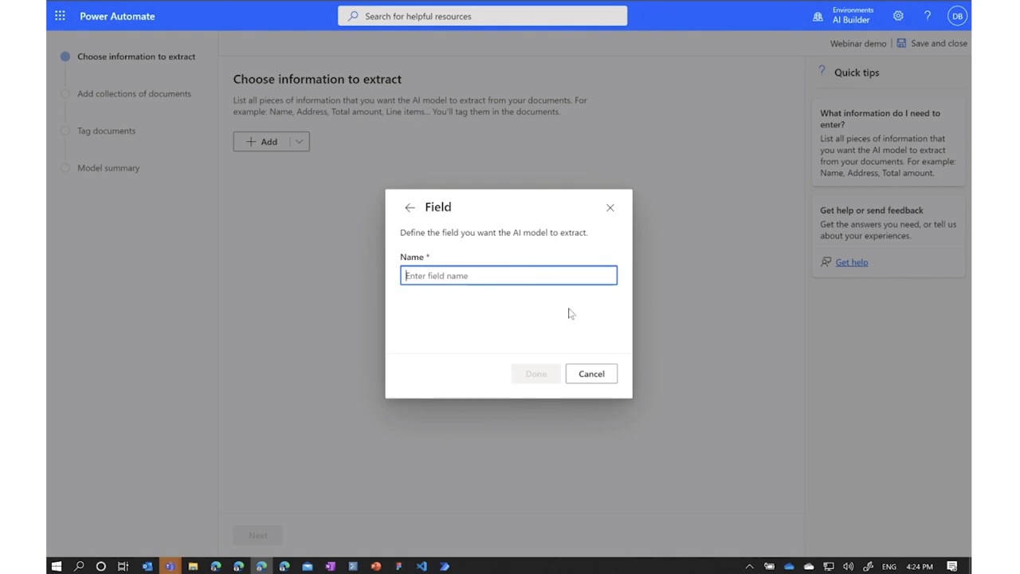
{"action": "type", "text": "Invoic"}
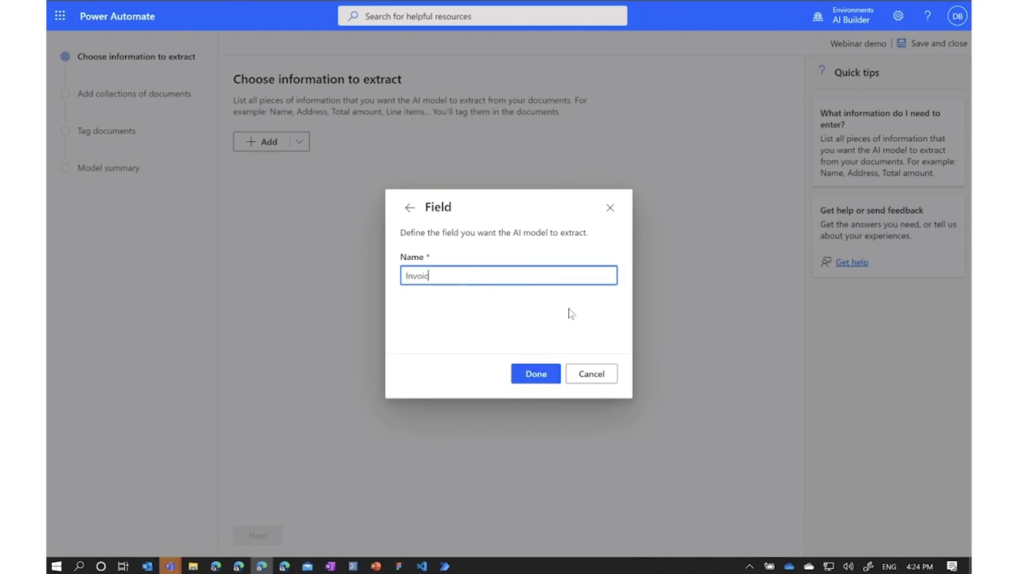
{"action": "type", "text": "e Id"}
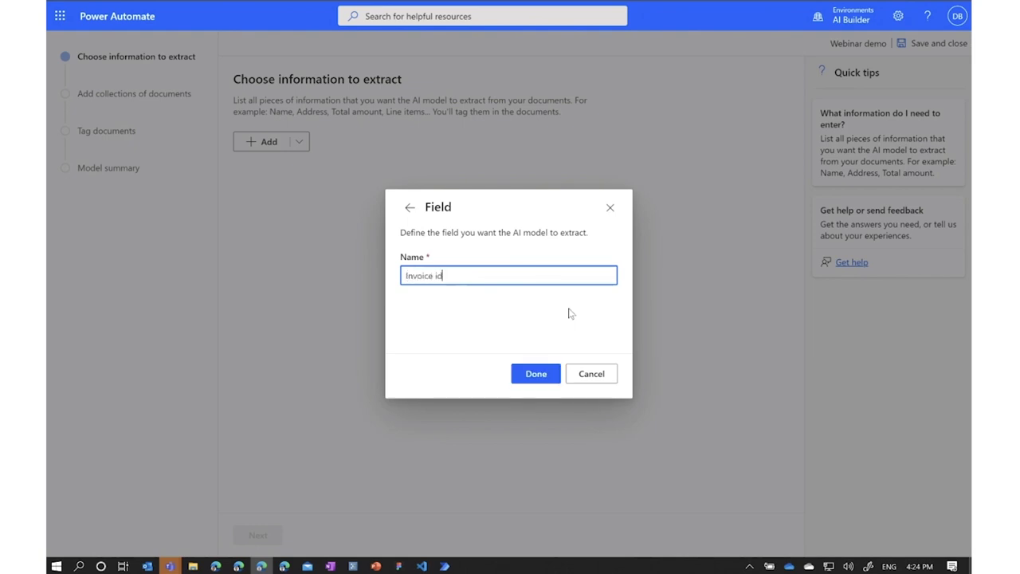
{"action": "left_click", "coordinate": [530, 374]}
- Add a field named "Subtotal" to the information to extract
{"action": "left_click", "coordinate": [298, 141]}
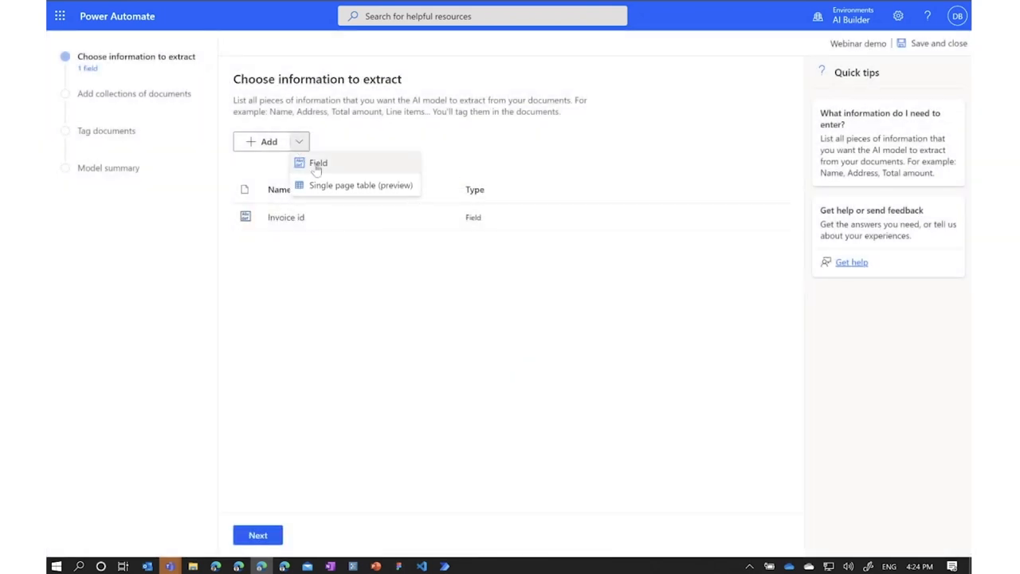
{"action": "left_click", "coordinate": [315, 166]}
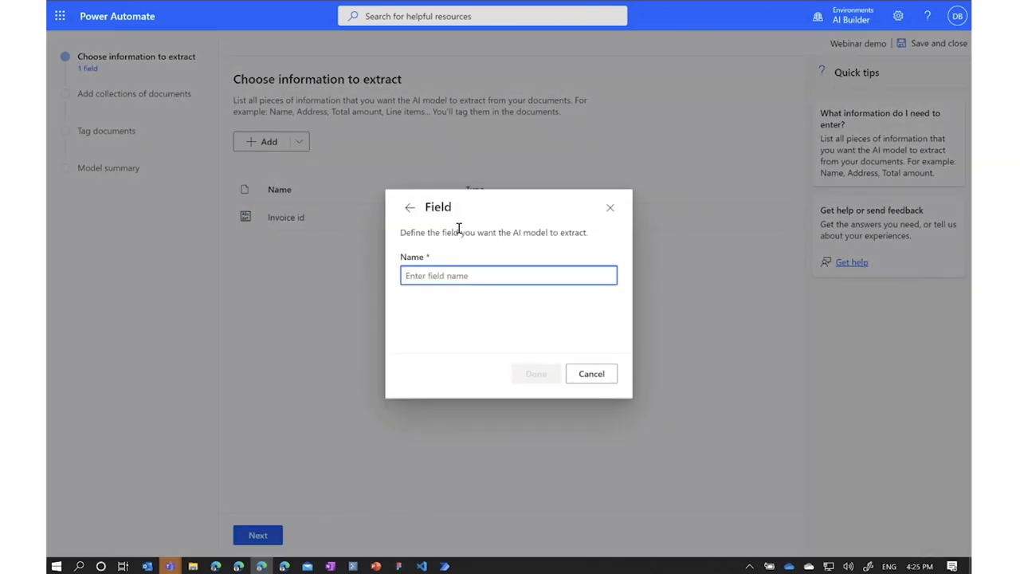
{"action": "type", "text": "Subtotal"}
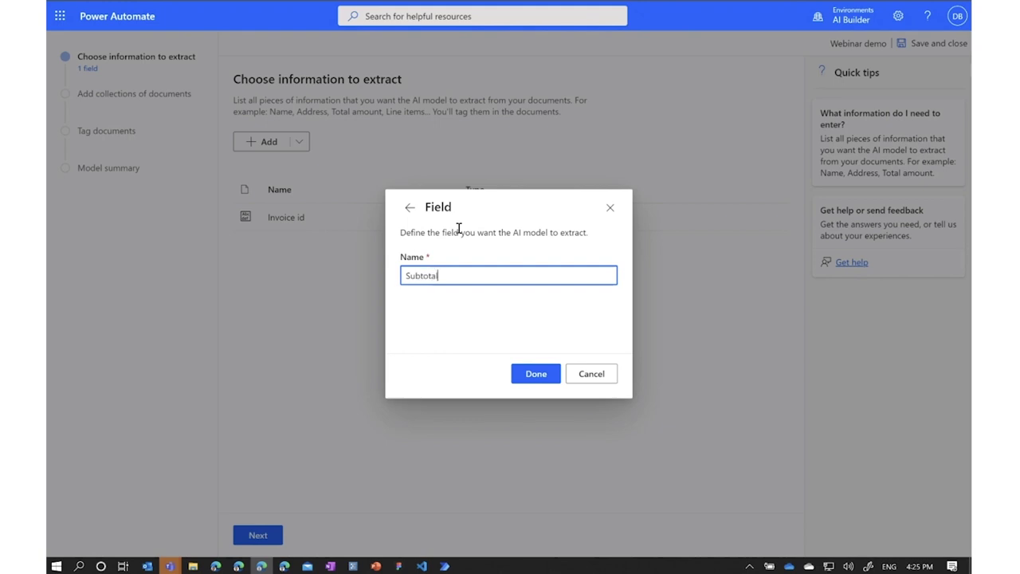
{"action": "key", "text": "Return"}
- Add a field named "Tax amount" to the information to extract
{"action": "left_click", "coordinate": [300, 142]}
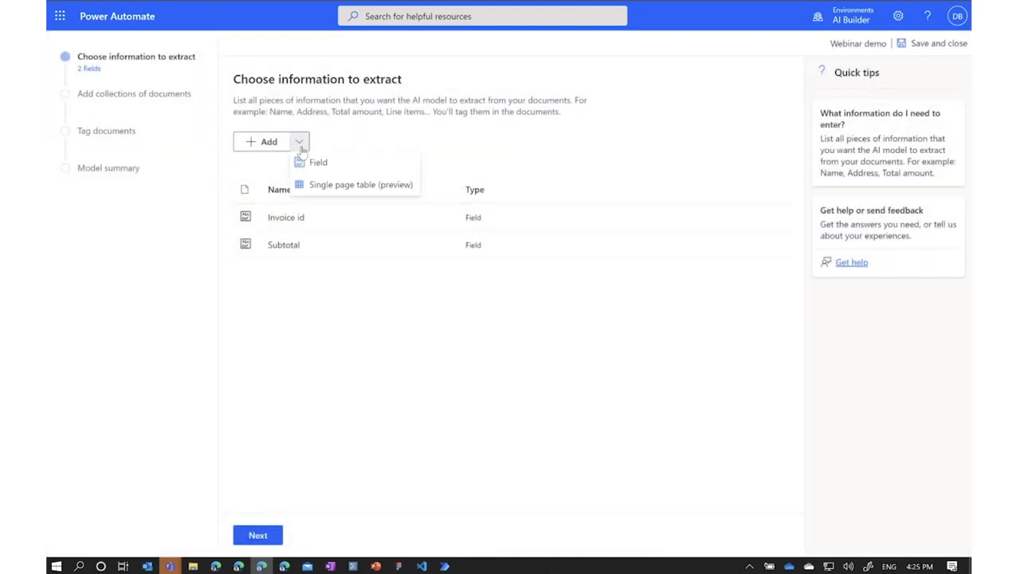
{"action": "left_click", "coordinate": [307, 166]}
{"action": "type", "text": "Ta"}
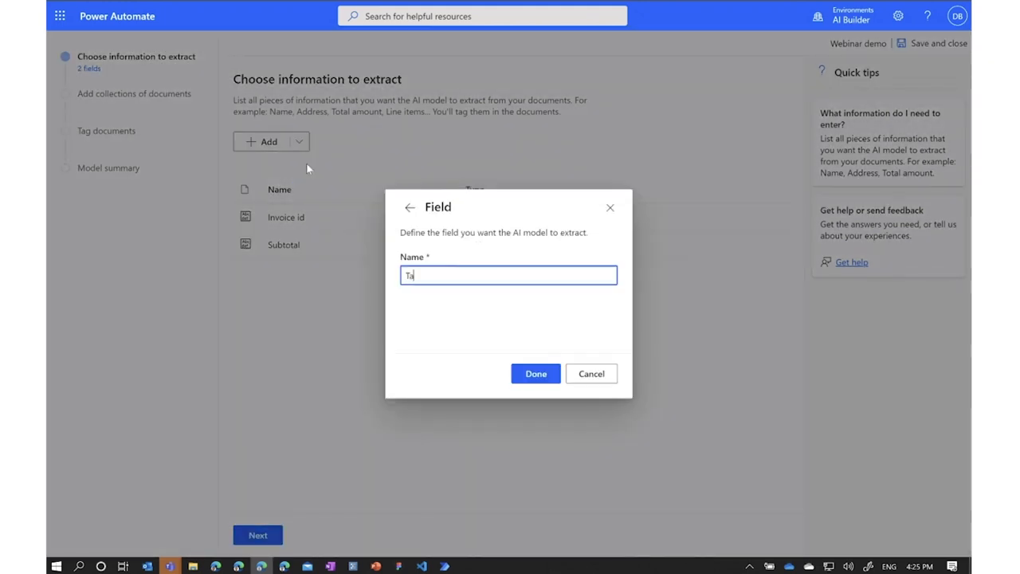
{"action": "type", "text": "x amount"}
{"action": "left_click", "coordinate": [522, 373]}
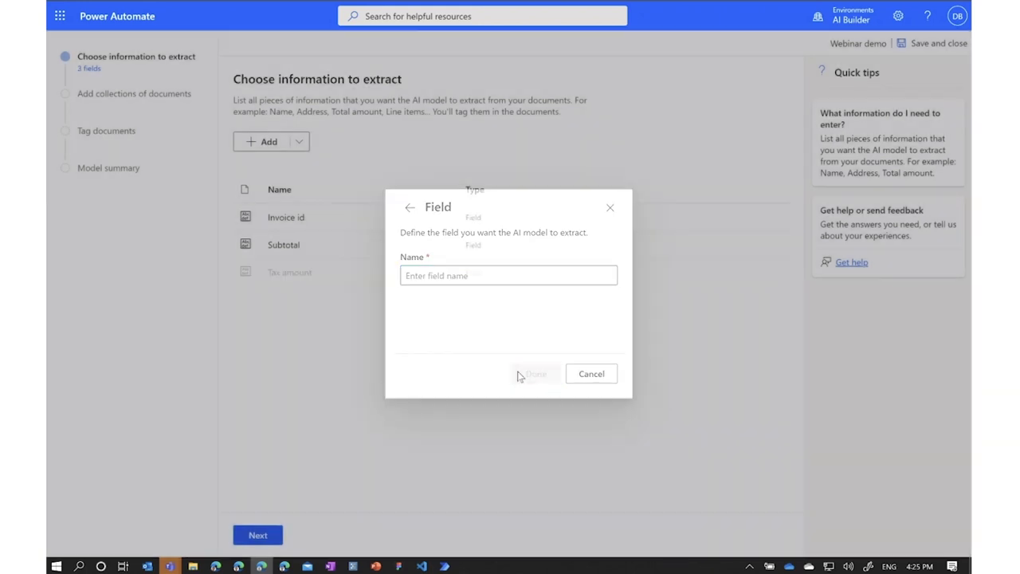
- Add a field named "Shipping amount" to the information to extract
{"action": "left_click", "coordinate": [299, 142]}
{"action": "left_click", "coordinate": [308, 166]}
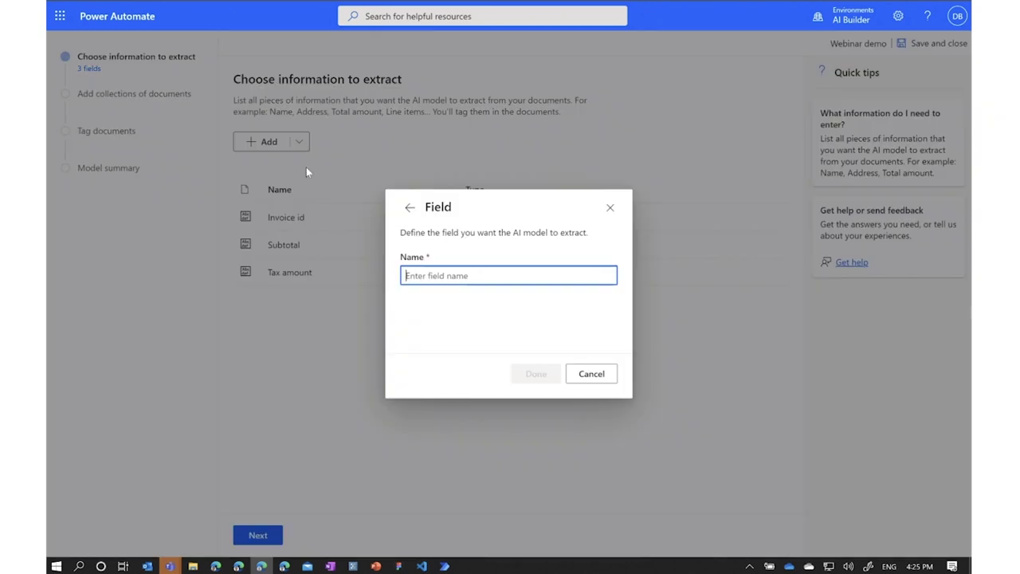
{"action": "type", "text": "Shippin"}
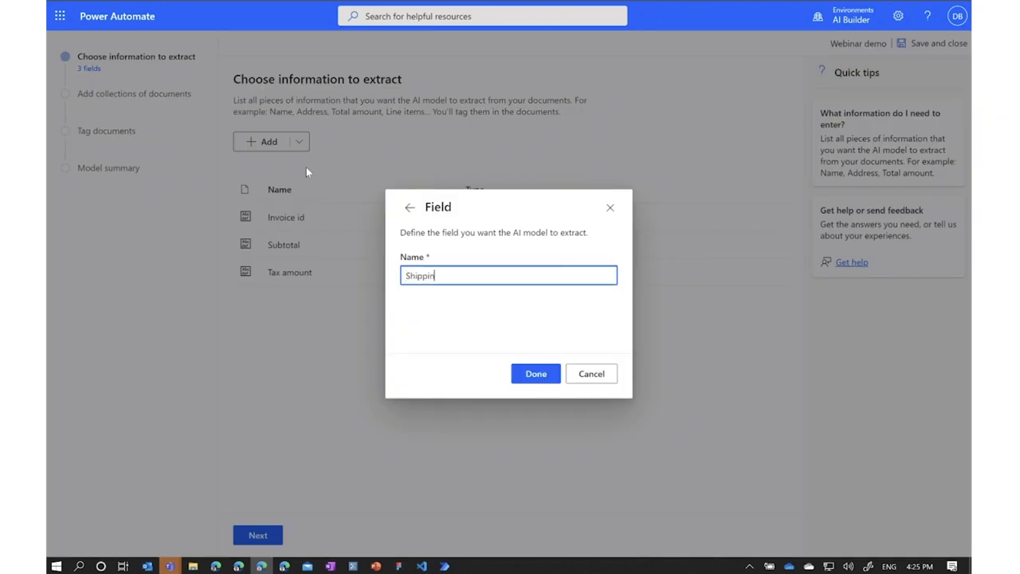
{"action": "type", "text": "g amount"}
{"action": "left_click", "coordinate": [533, 374]}
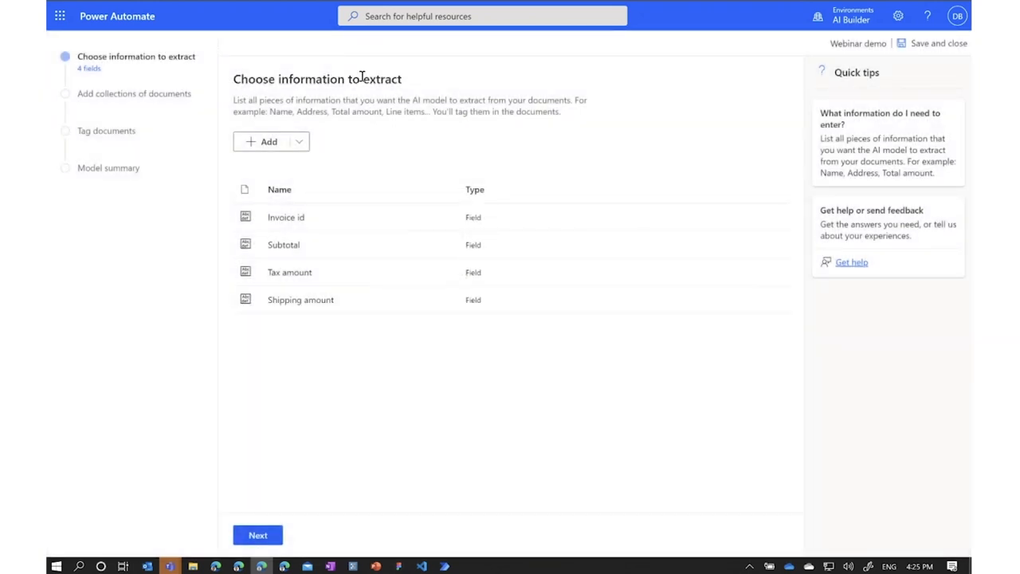
- Add a field named "Total amount" to the information to extract
{"action": "left_click", "coordinate": [299, 142]}
{"action": "left_click", "coordinate": [301, 160]}
{"action": "type", "text": "Total amount"}
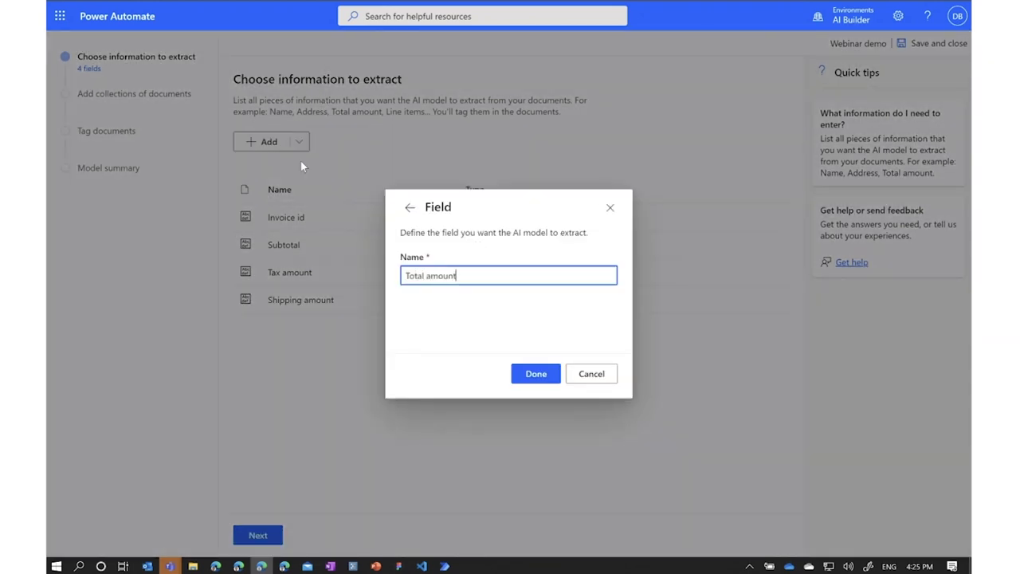
{"action": "key", "text": "Return"}
- Add a field named "Due date" to the information to extract
{"action": "left_click", "coordinate": [298, 142]}
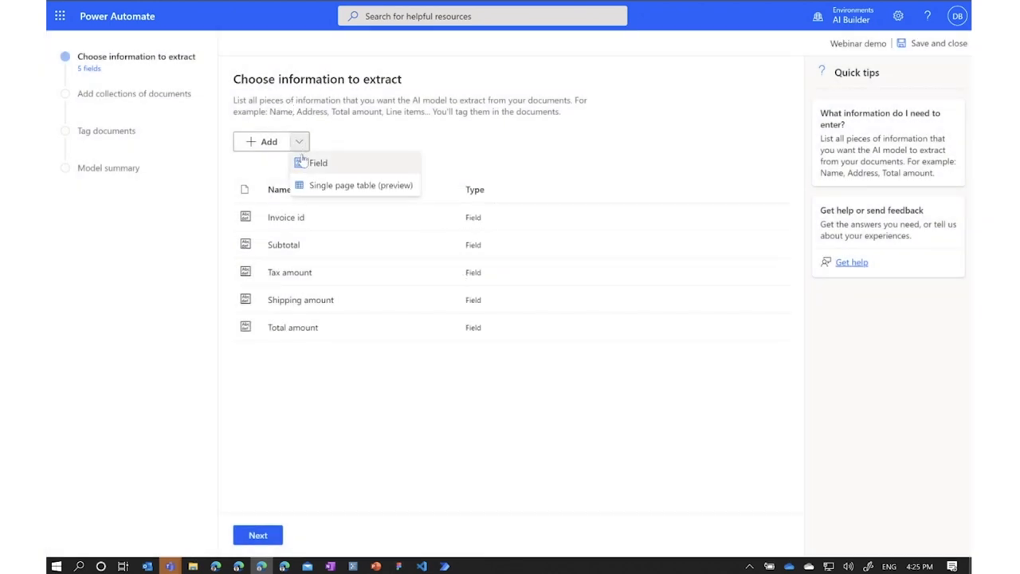
{"action": "left_click", "coordinate": [302, 160]}
{"action": "type", "text": "Due date"}
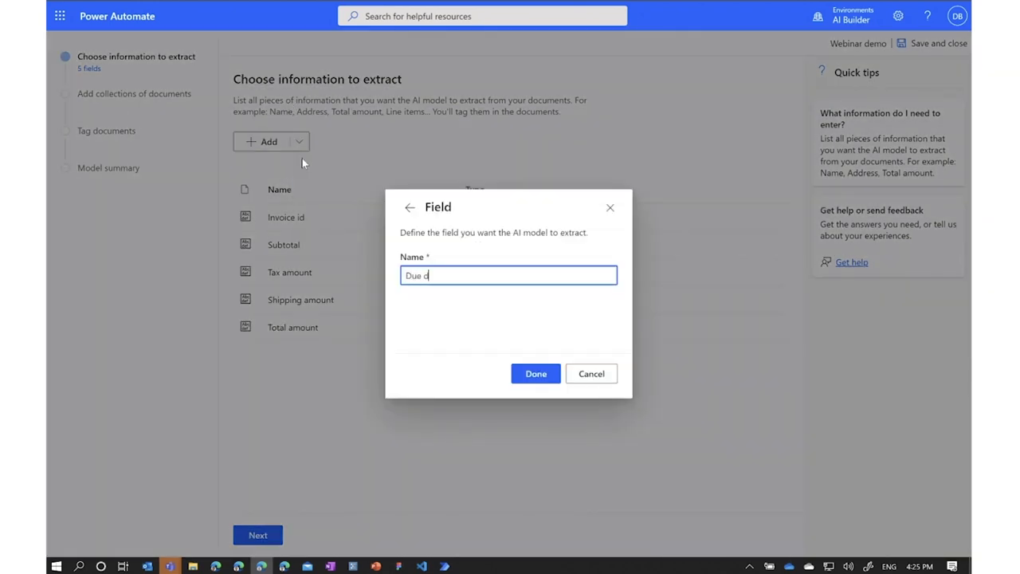
{"action": "key", "text": "Return"}
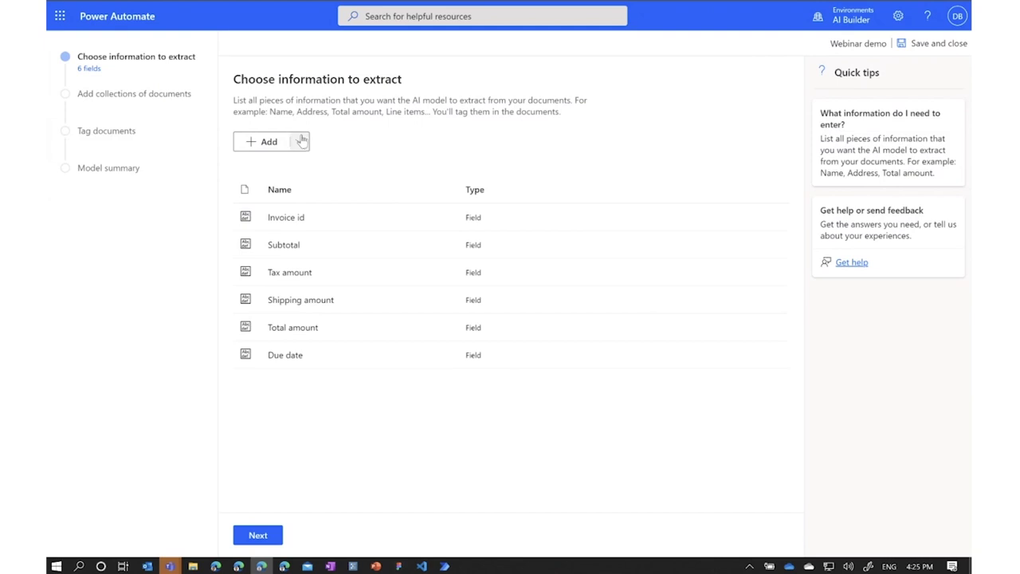
- Add a field named "Bill to address" to the information to extract
{"action": "left_click", "coordinate": [300, 143]}
{"action": "left_click", "coordinate": [305, 162]}
{"action": "type", "text": "Bi"}
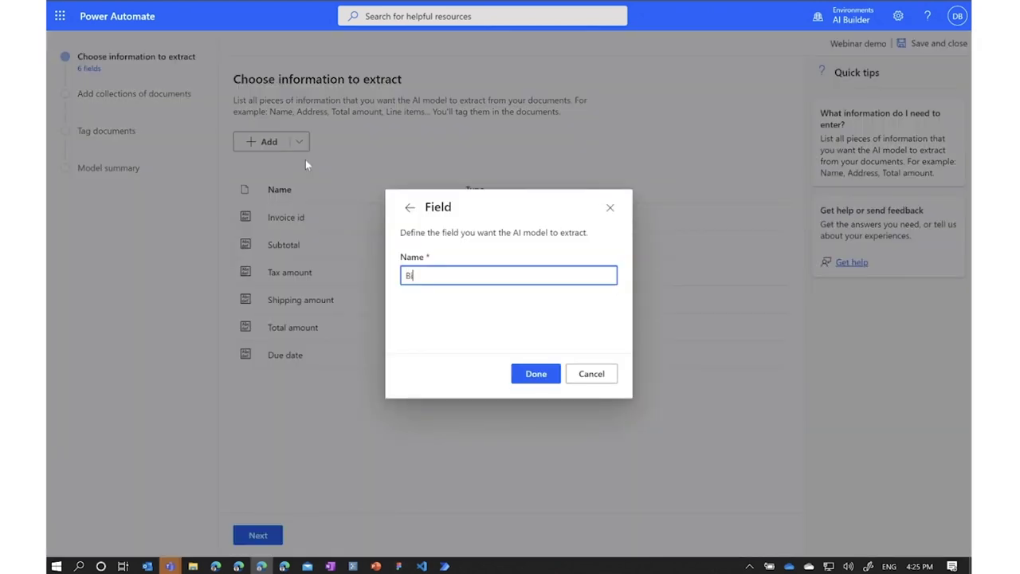
{"action": "type", "text": "ll to address"}
{"action": "left_click", "coordinate": [549, 379]}
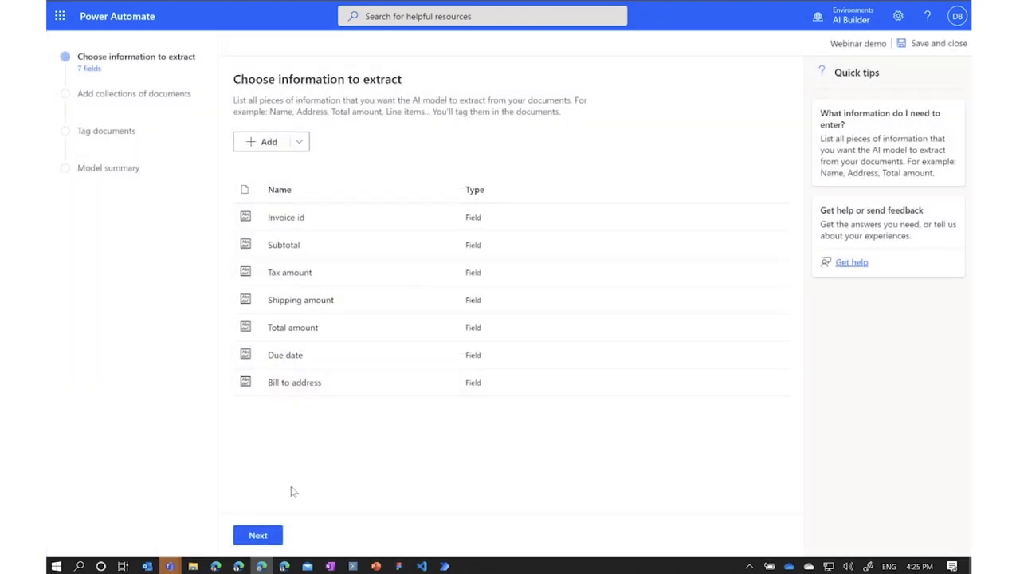
- Proceed to adding collections of documents and review the guidance on creating a collection for each layout
{"action": "left_click", "coordinate": [258, 539]}
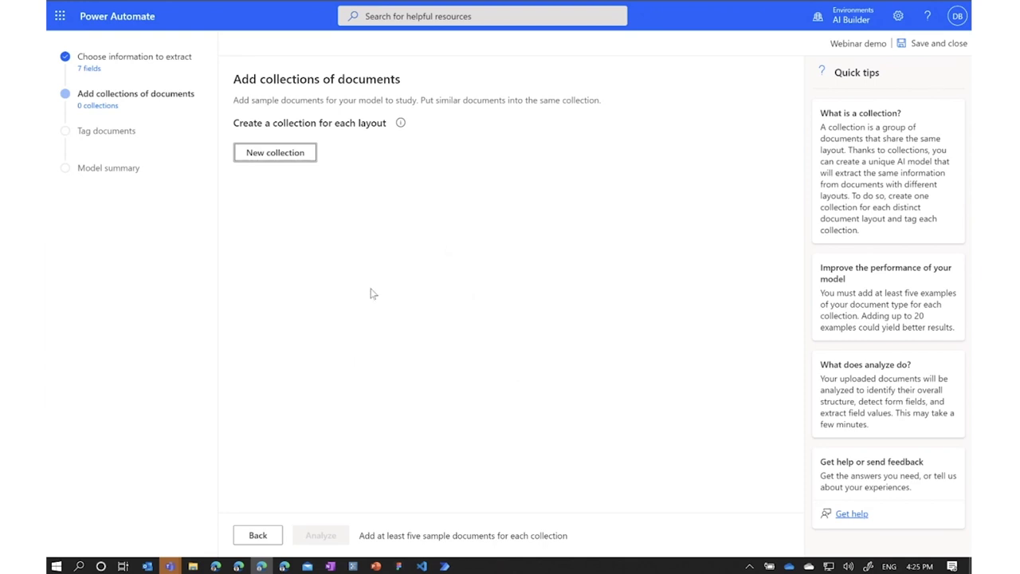
{"action": "left_click", "coordinate": [401, 124]}
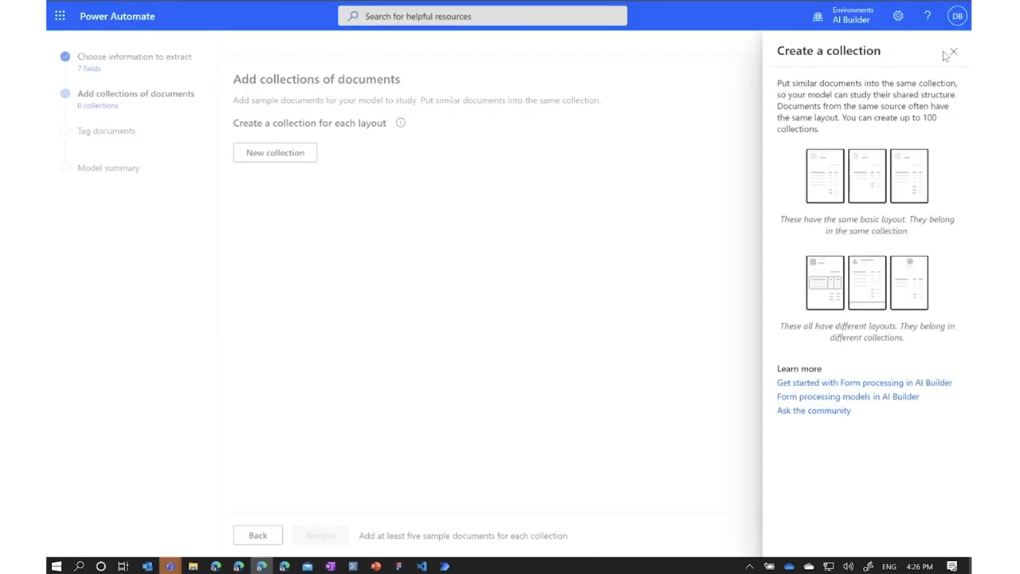
{"action": "left_click", "coordinate": [962, 47]}
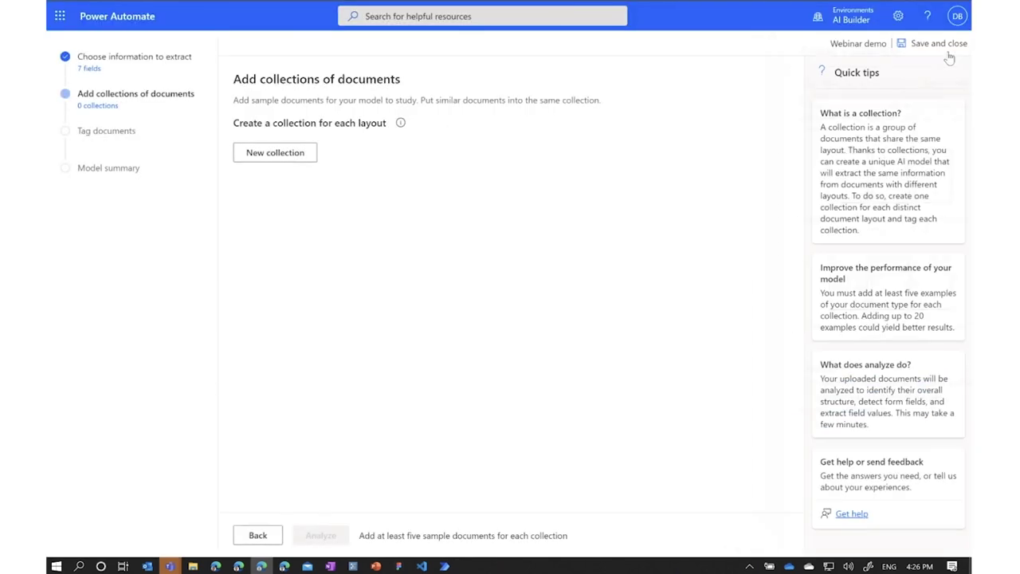
- Create a new collection and upload Contoso 1.pdf through Contoso 5.pdf to it from local storage
{"action": "left_click", "coordinate": [274, 151]}
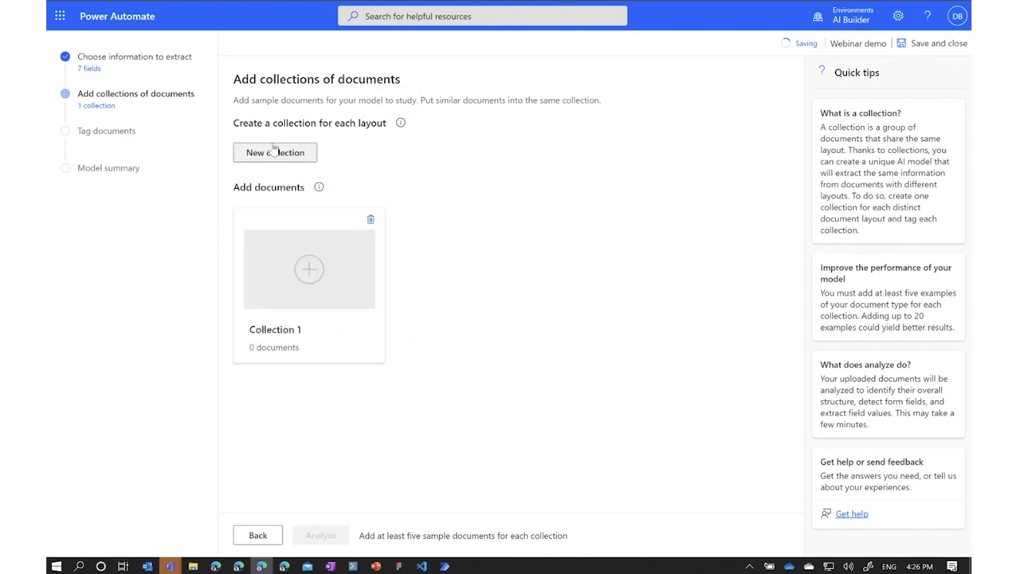
{"action": "left_click", "coordinate": [315, 279]}
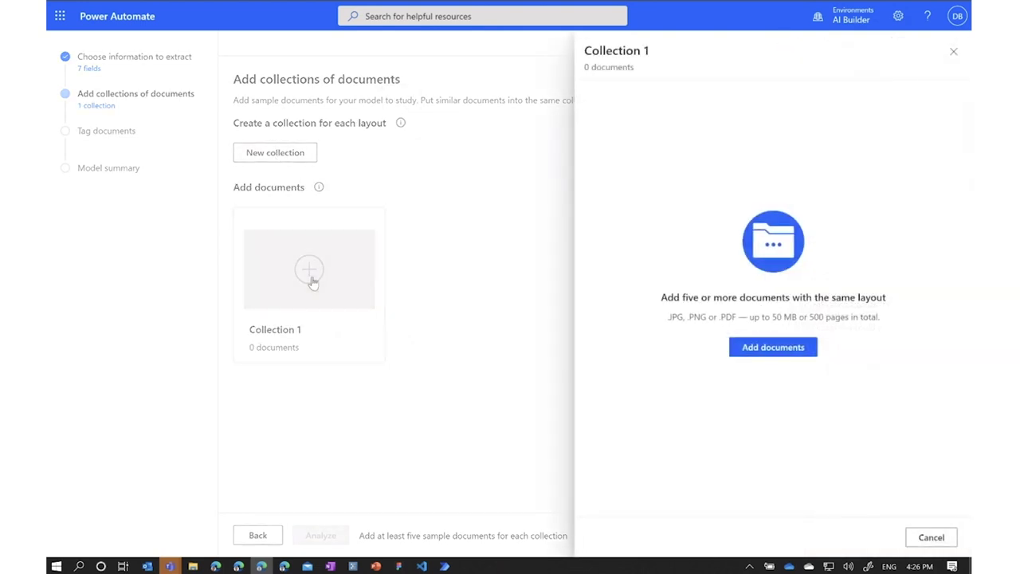
{"action": "left_click", "coordinate": [760, 349]}
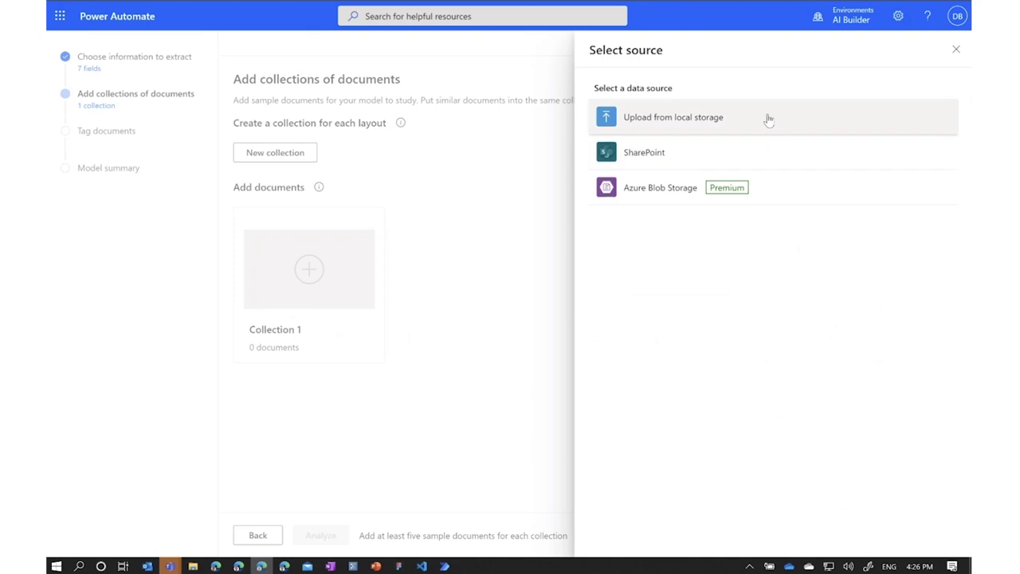
{"action": "left_click", "coordinate": [688, 123]}
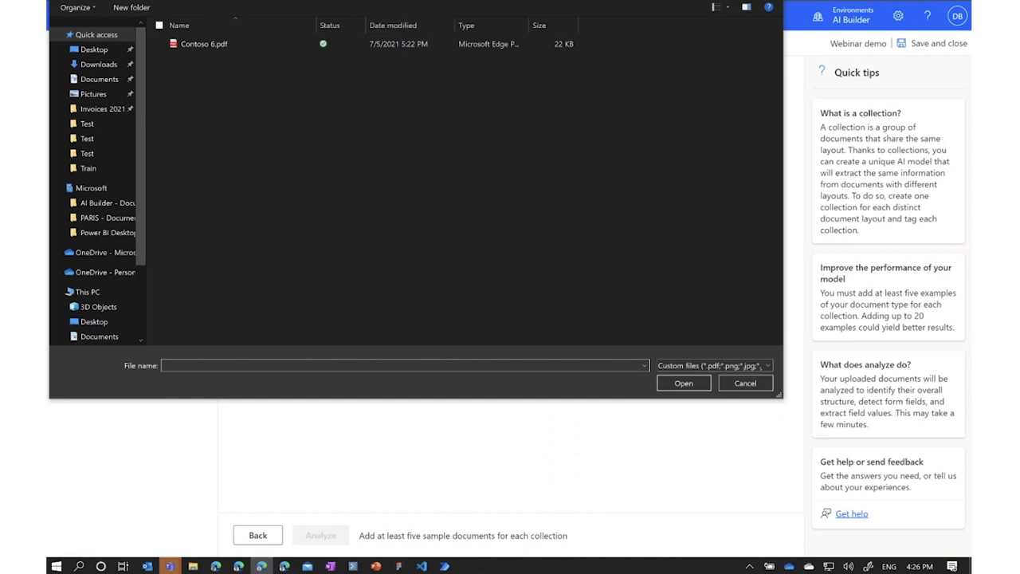
{"action": "double_click", "coordinate": [209, 61]}
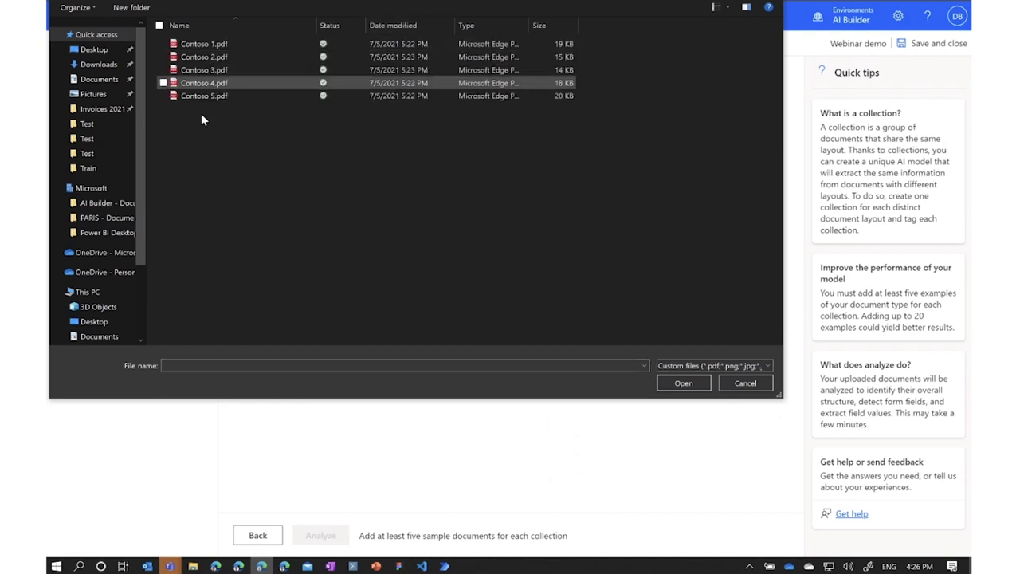
{"action": "left_click_drag", "start_coordinate": [196, 143], "coordinate": [169, 44]}
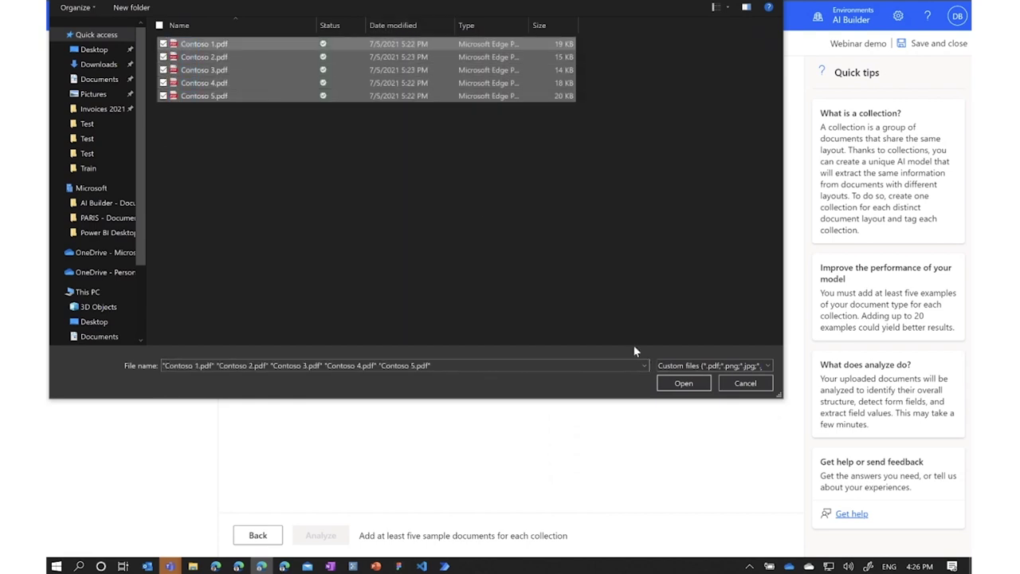
{"action": "left_click", "coordinate": [680, 384]}
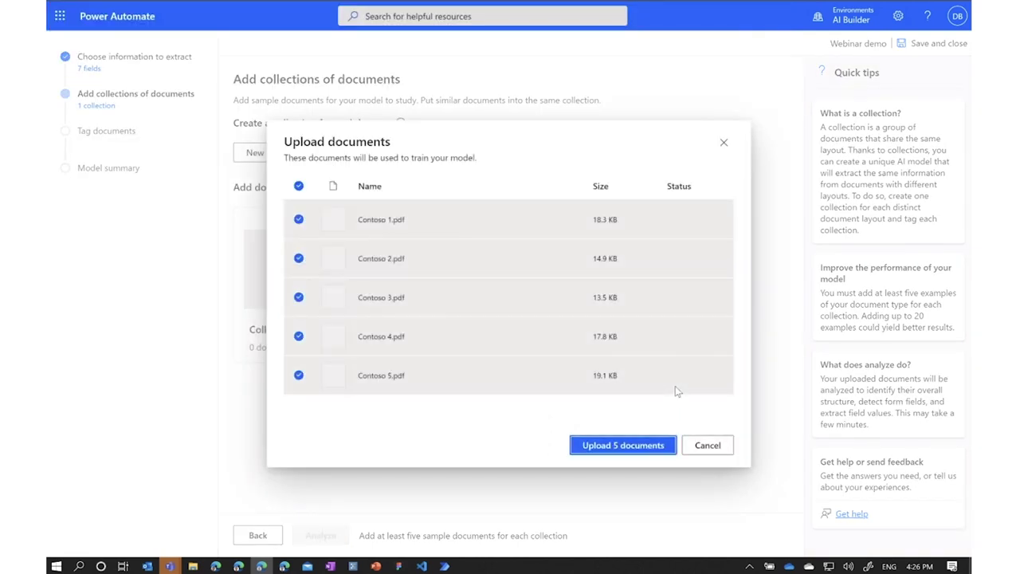
{"action": "left_click", "coordinate": [644, 448]}
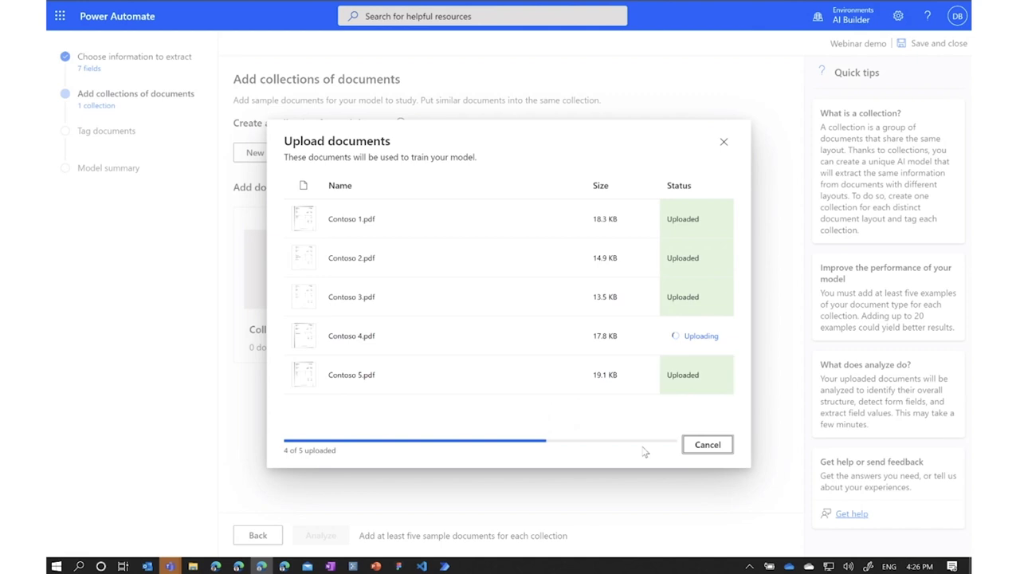
{"action": "left_click", "coordinate": [710, 462]}
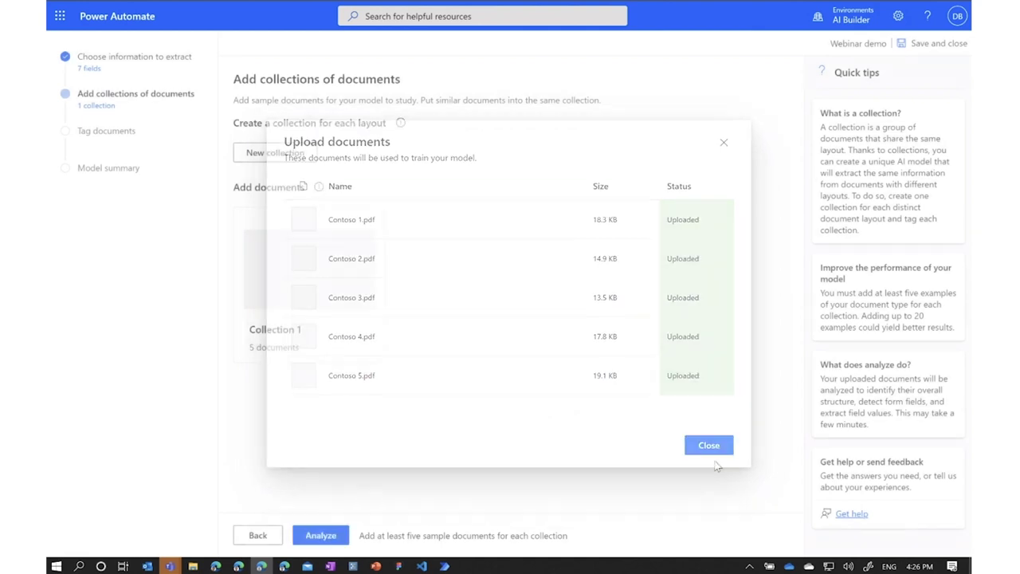
- Rename the collection holding the Contoso invoices as "Contoso"
{"action": "left_click", "coordinate": [295, 328]}
{"action": "triple_click", "coordinate": [298, 328]}
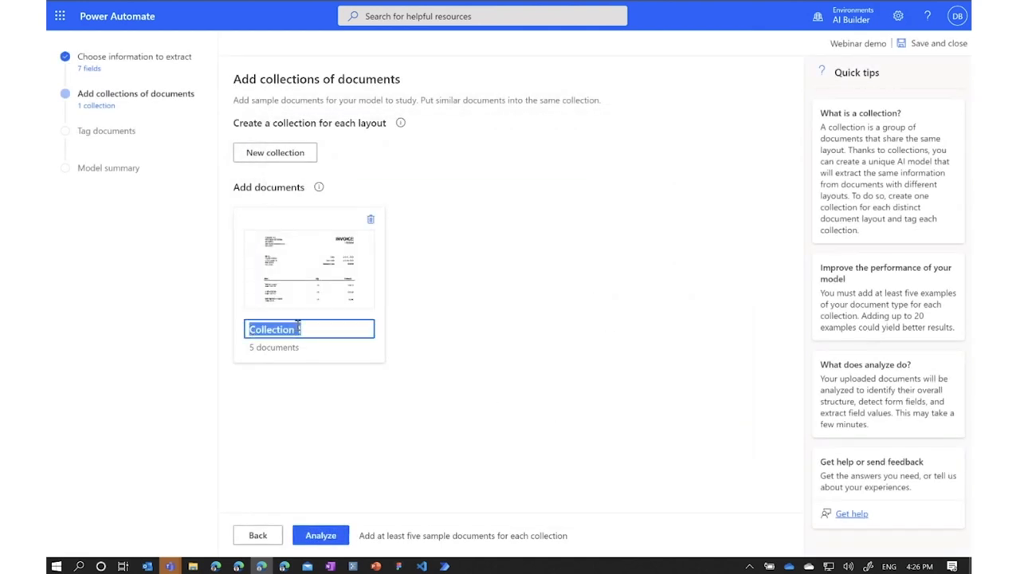
{"action": "type", "text": "Contoso"}
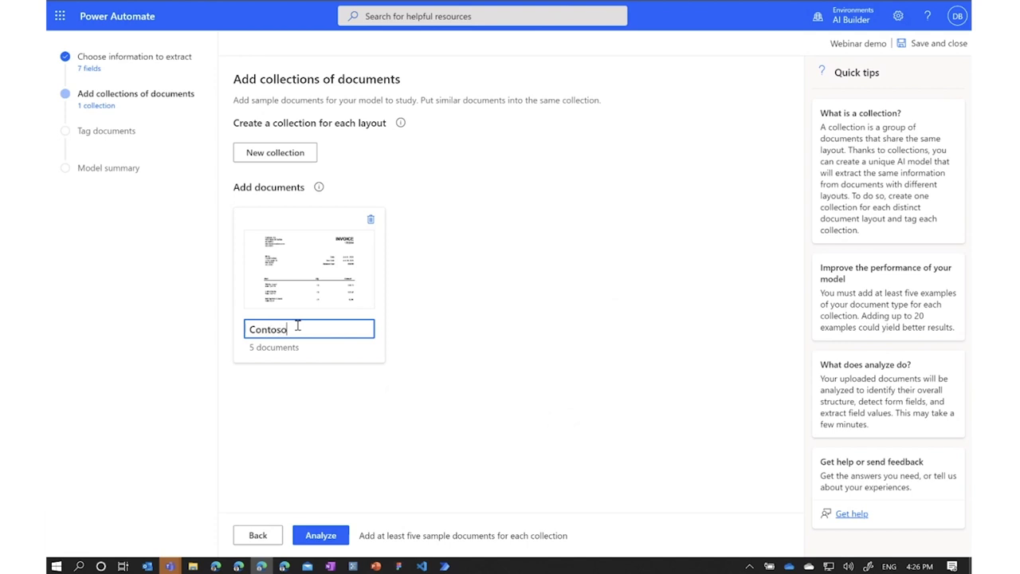
{"action": "left_click", "coordinate": [371, 409]}
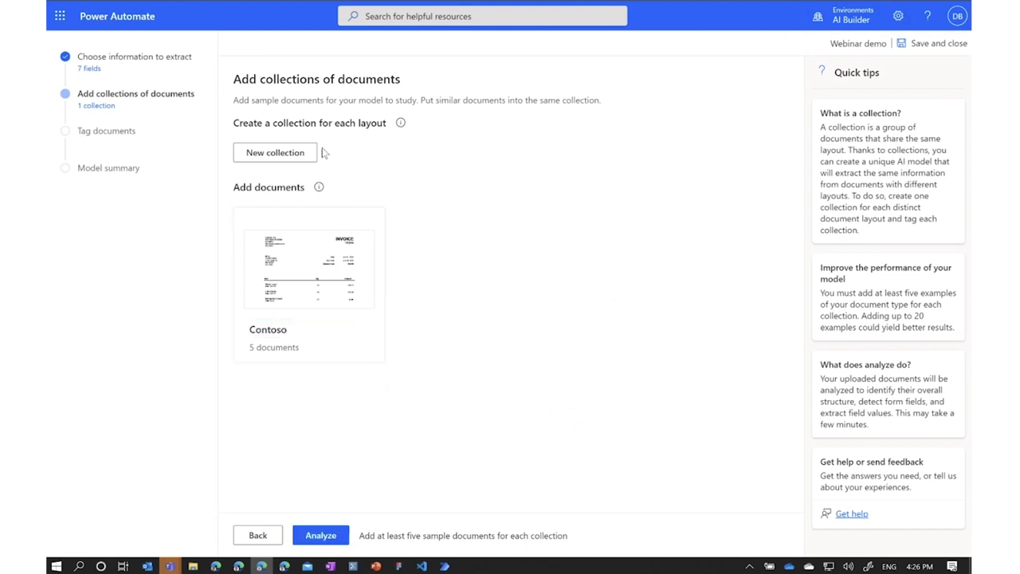
- Create a second collection and upload Adatum 1.pdf through Adatum 5.pdf from the Train folder in local storage
{"action": "left_click", "coordinate": [298, 154]}
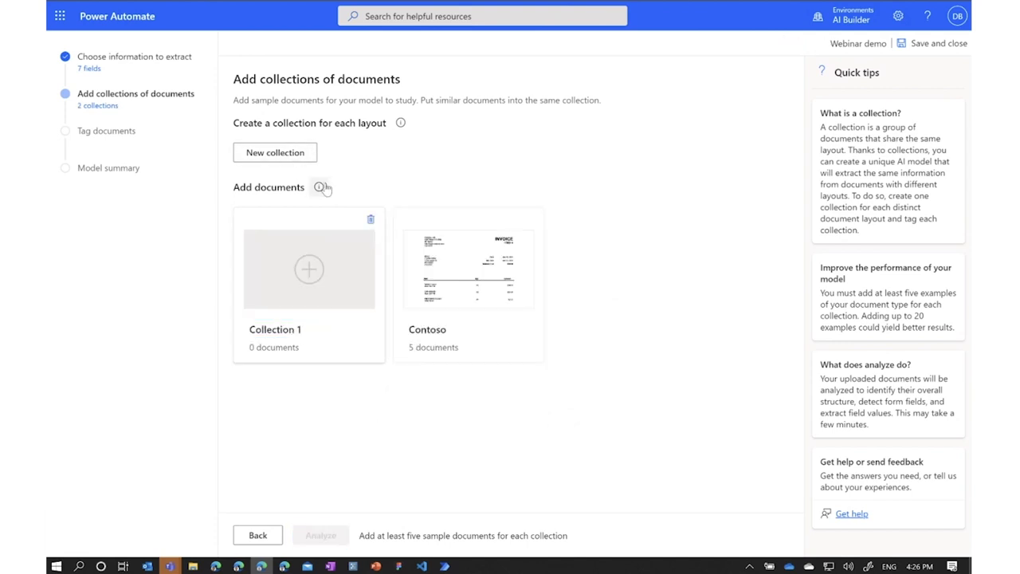
{"action": "left_click", "coordinate": [312, 287]}
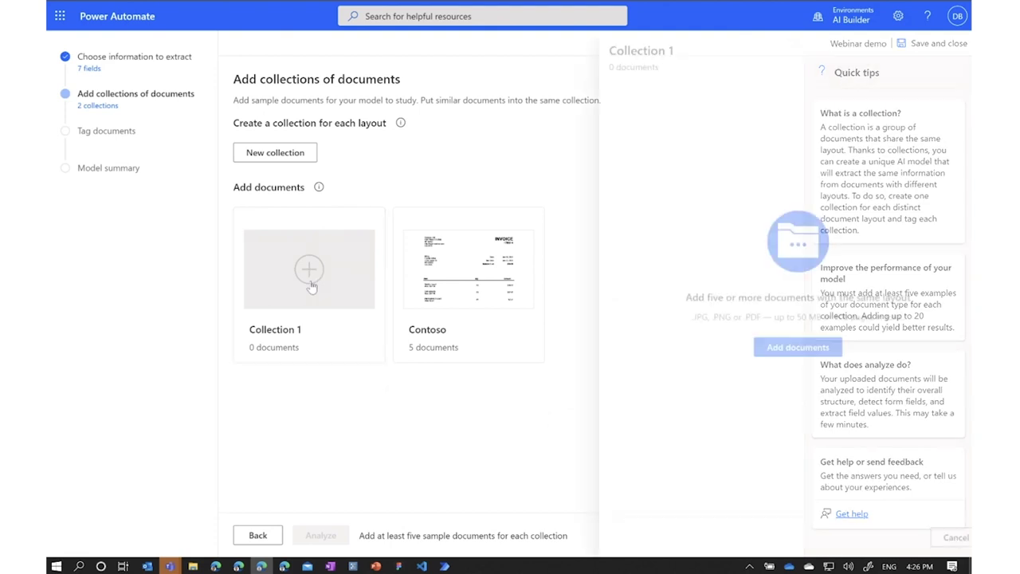
{"action": "left_click", "coordinate": [750, 355]}
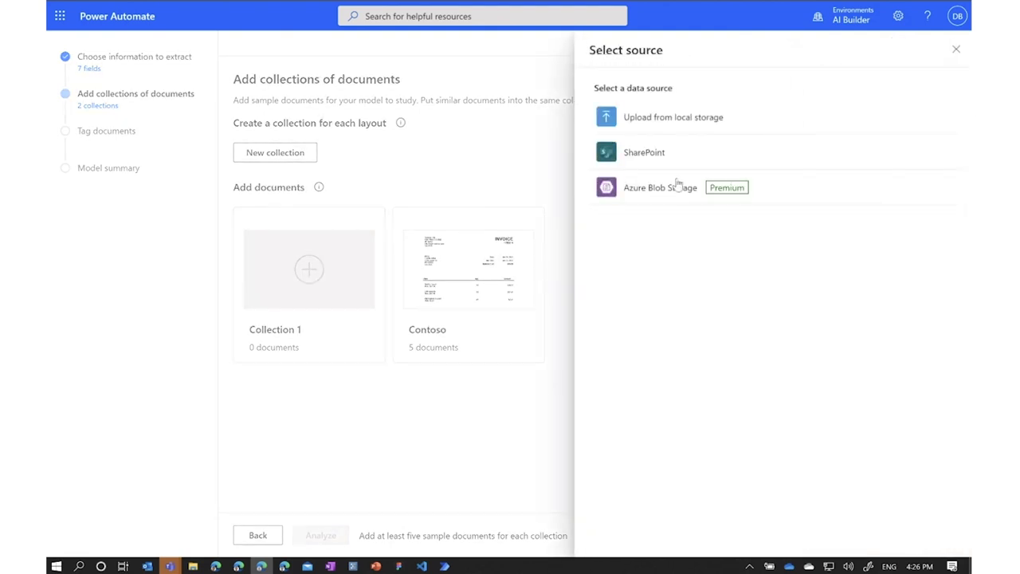
{"action": "left_click", "coordinate": [676, 116]}
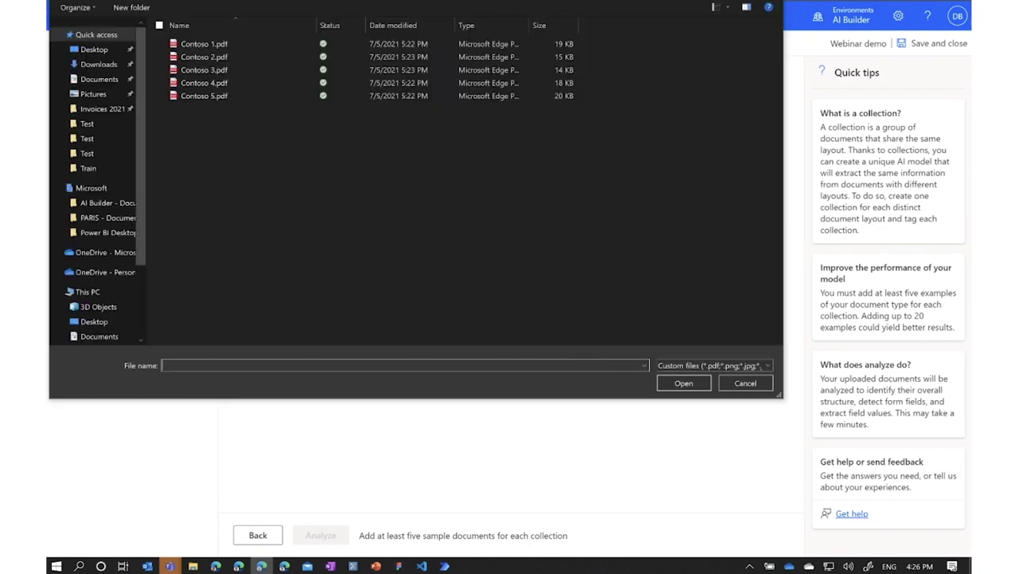
{"action": "key", "text": "alt+Up"}
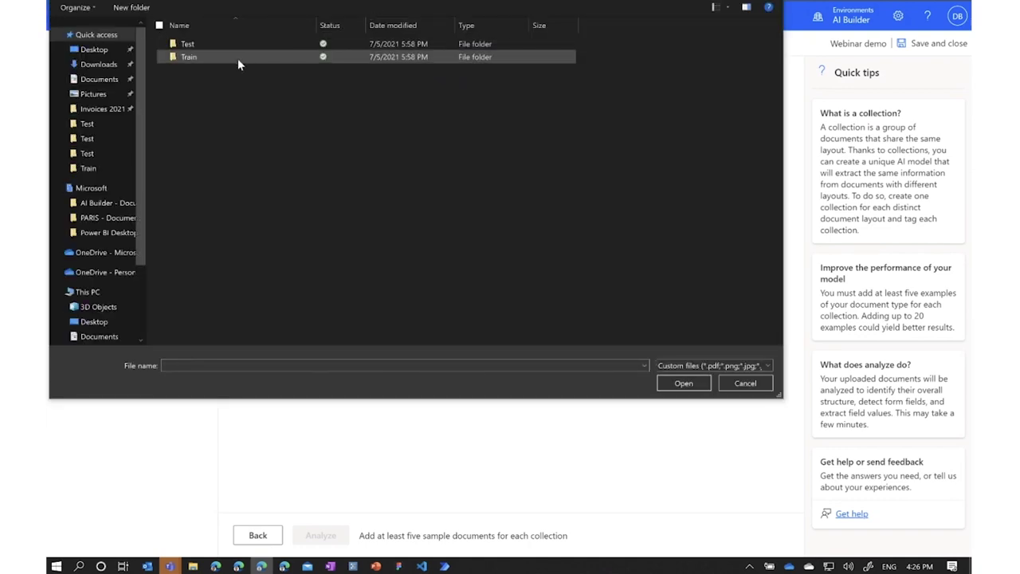
{"action": "double_click", "coordinate": [237, 59]}
{"action": "left_click_drag", "start_coordinate": [230, 142], "coordinate": [211, 37]}
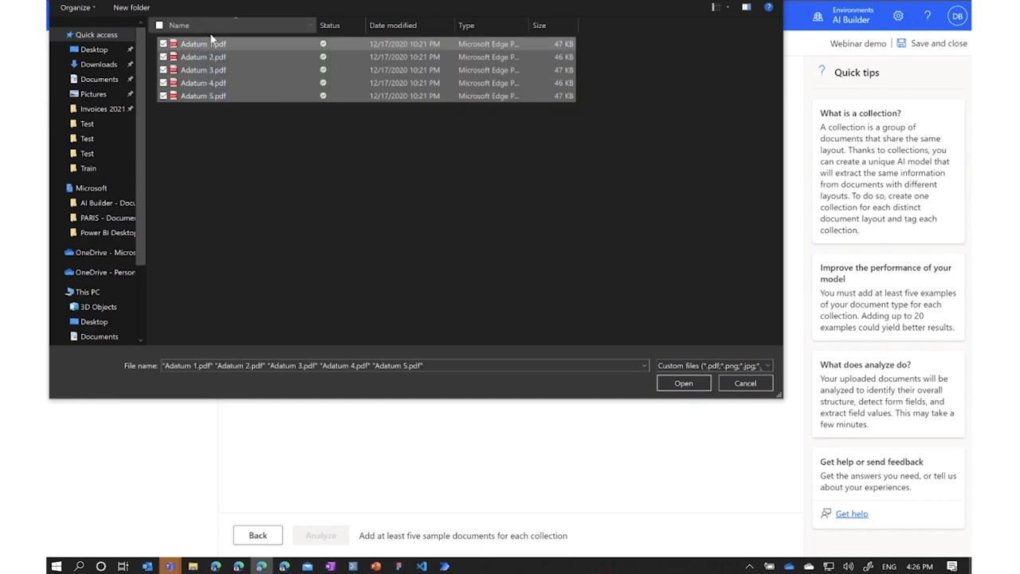
{"action": "left_click", "coordinate": [682, 383]}
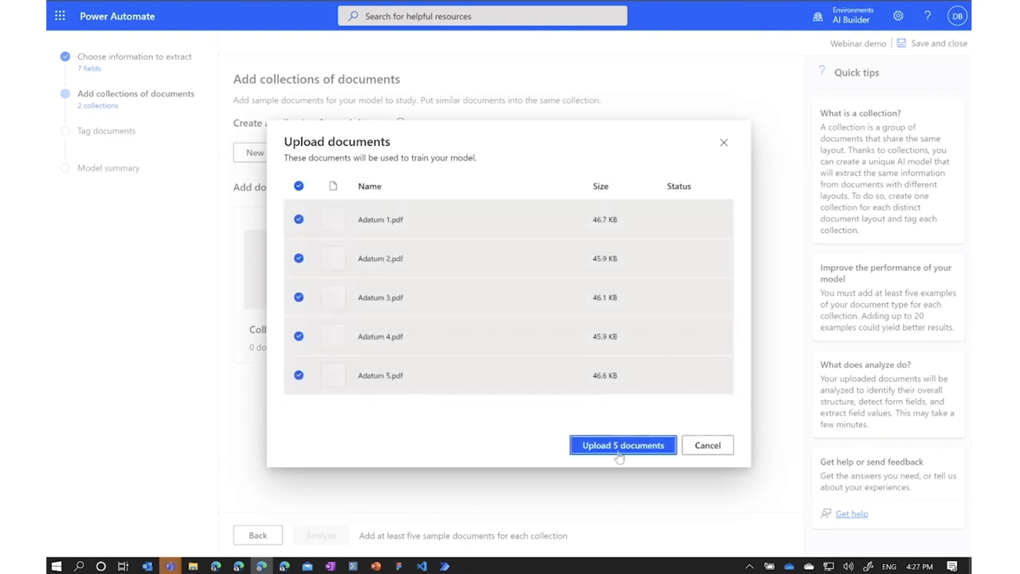
{"action": "left_click", "coordinate": [618, 448]}
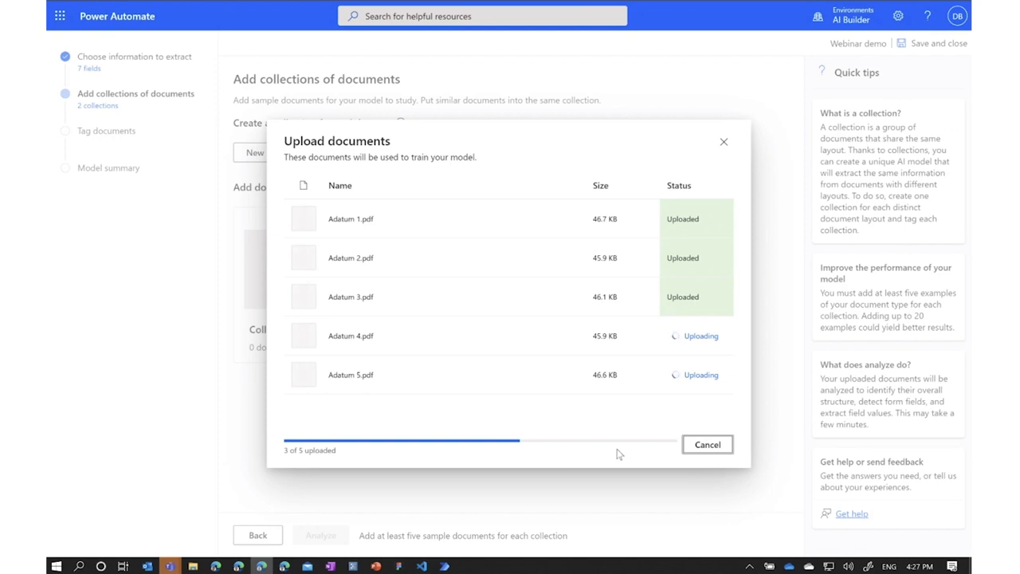
{"action": "left_click", "coordinate": [719, 464]}
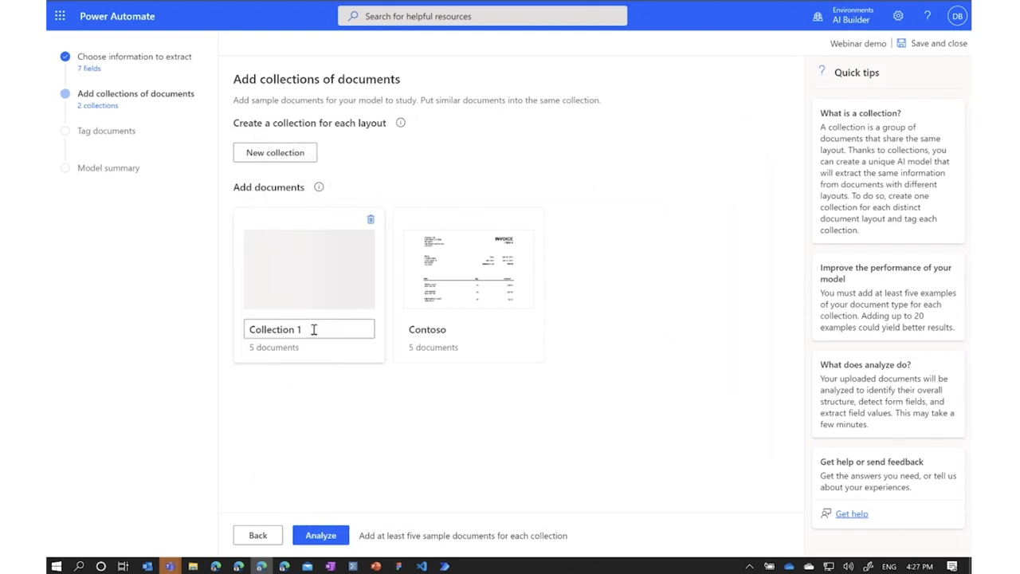
- Rename the second collection as "Adatum" and analyze the documents of both collections
{"action": "triple_click", "coordinate": [313, 329]}
{"action": "type", "text": "Adatum"}
{"action": "left_click", "coordinate": [356, 434]}
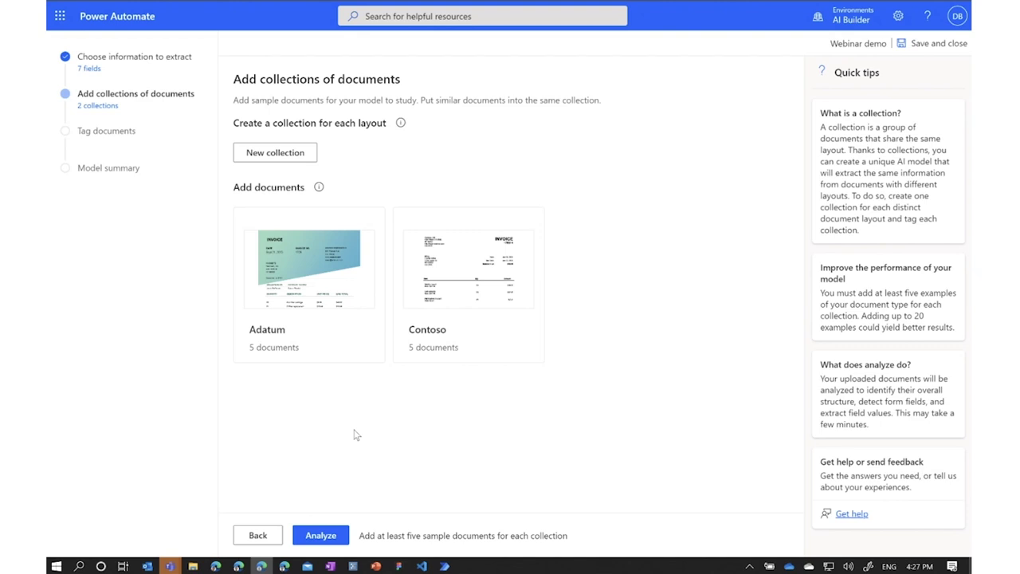
{"action": "left_click", "coordinate": [324, 543]}
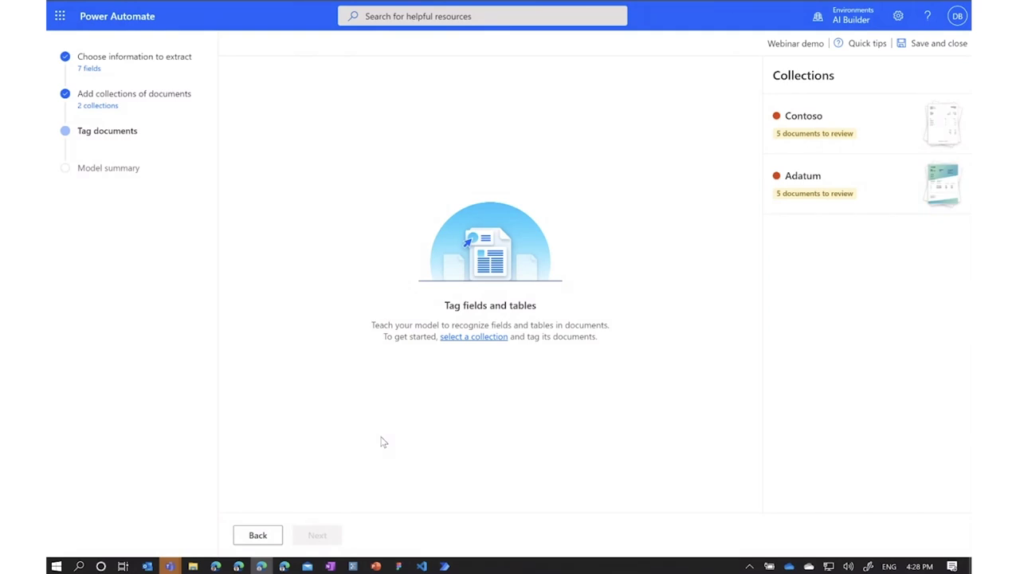
- Open the Contoso collection for tagging and tag the invoice number on its first document as Invoice id
{"action": "left_click", "coordinate": [839, 117]}
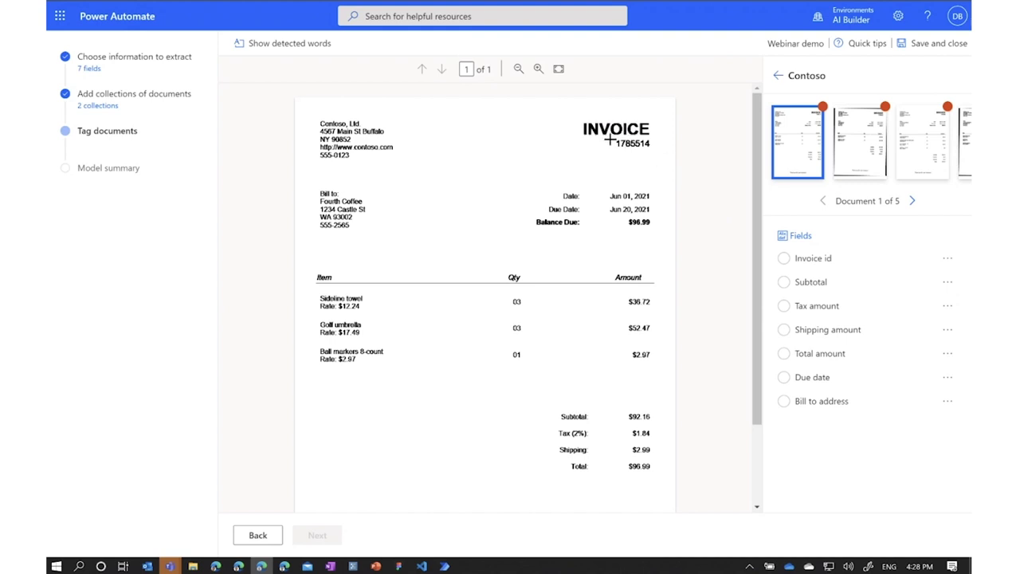
{"action": "left_click_drag", "start_coordinate": [609, 139], "coordinate": [658, 159]}
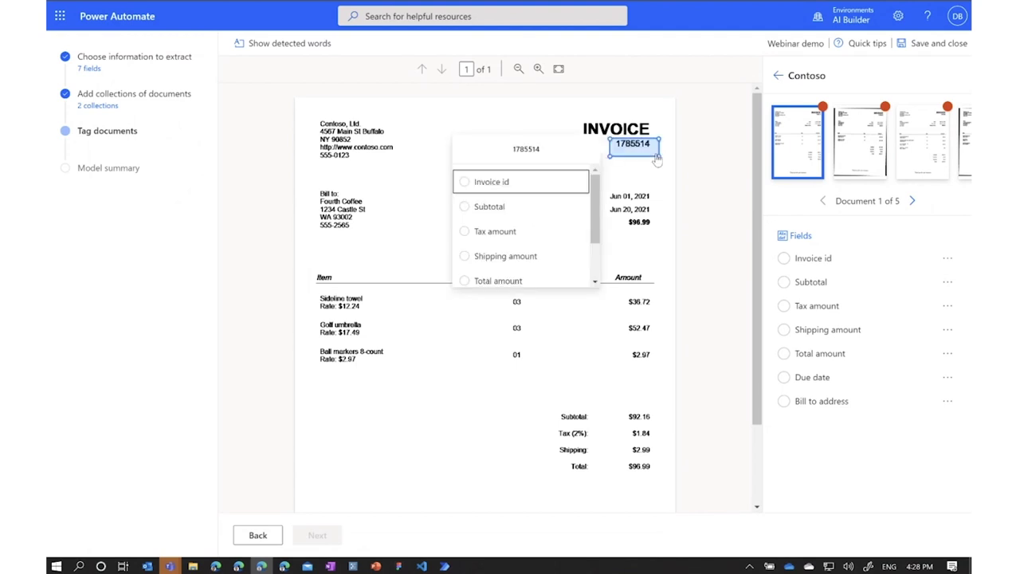
{"action": "left_click", "coordinate": [549, 189]}
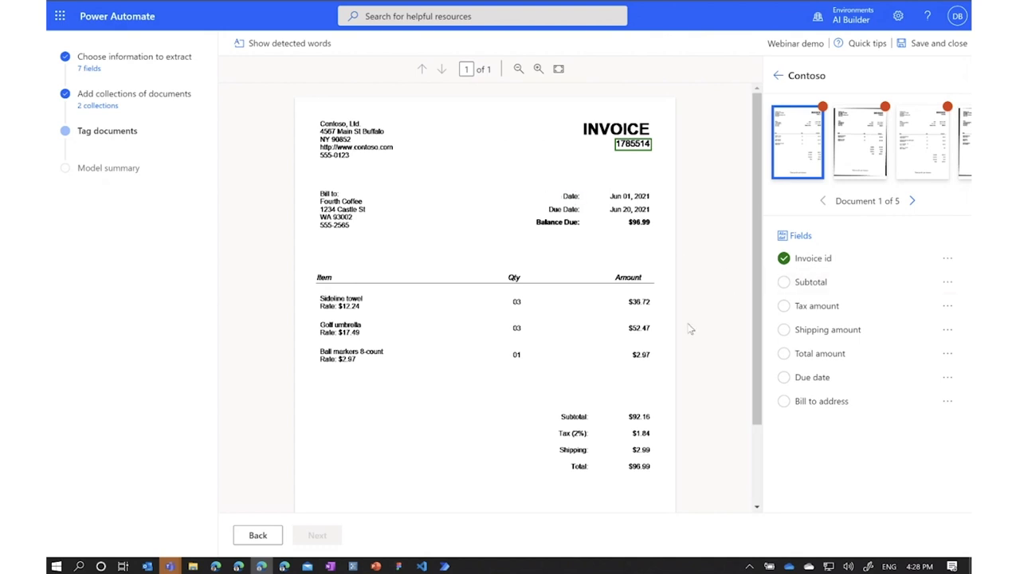
- Tag $92.16 as Subtotal, $1.84 as Tax amount, $2.99 as Shipping amount and $96.99 as Total amount on the first Contoso invoice
{"action": "left_click_drag", "start_coordinate": [620, 408], "coordinate": [658, 426]}
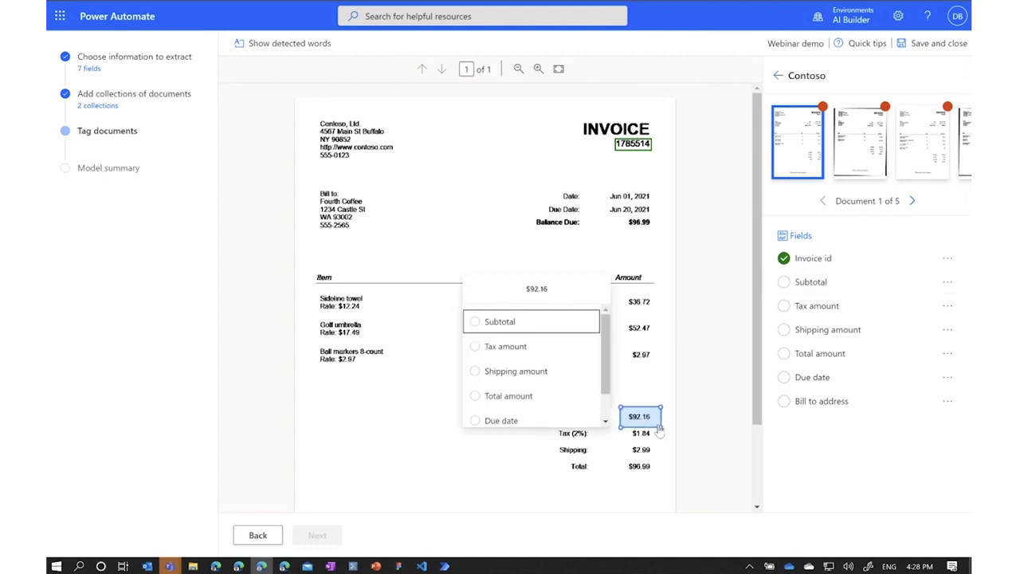
{"action": "left_click", "coordinate": [552, 322]}
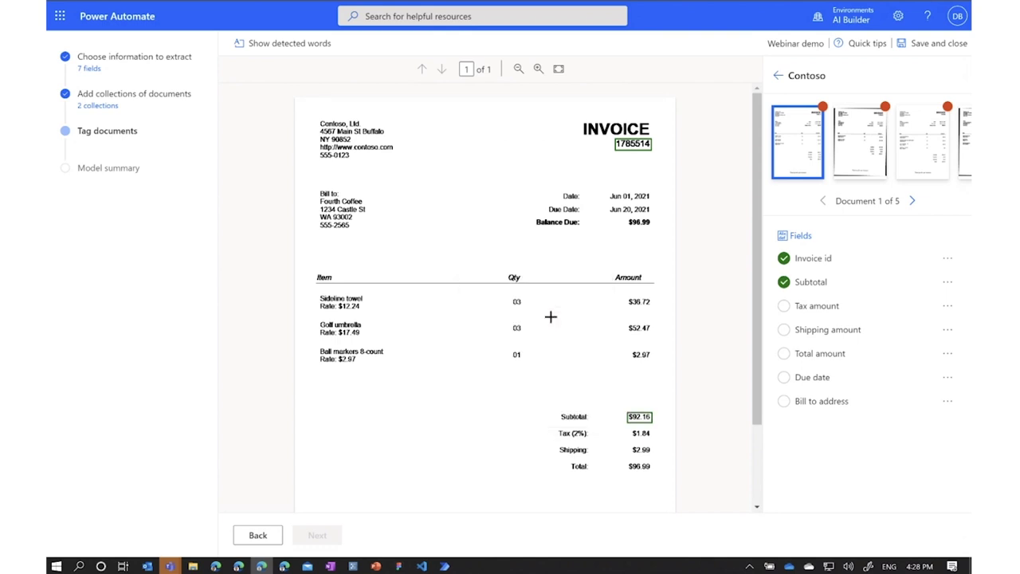
{"action": "left_click_drag", "start_coordinate": [627, 428], "coordinate": [659, 443]}
{"action": "left_click", "coordinate": [572, 348]}
{"action": "left_click_drag", "start_coordinate": [620, 444], "coordinate": [661, 480]}
{"action": "left_click", "coordinate": [568, 374]}
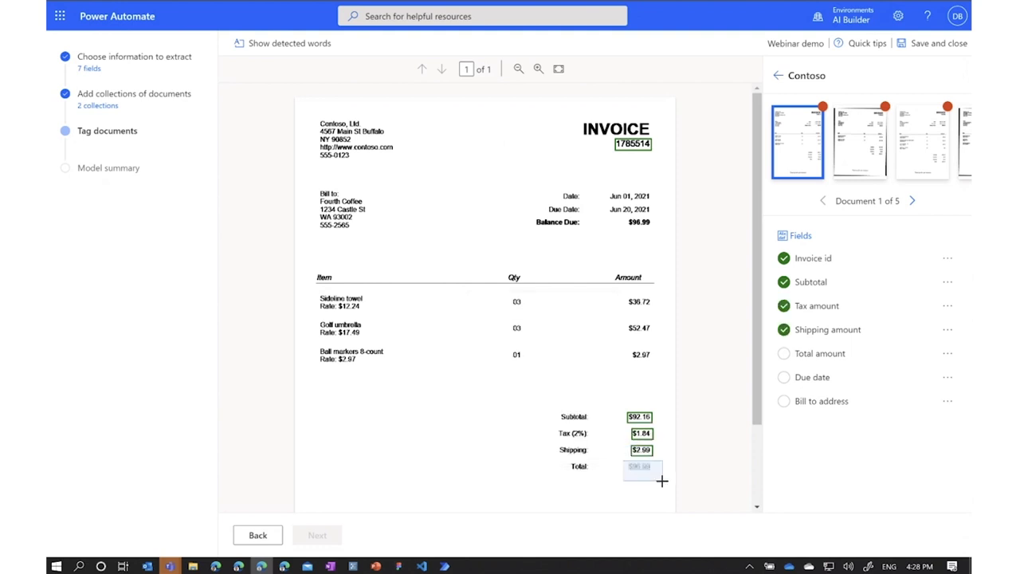
{"action": "left_click", "coordinate": [570, 415]}
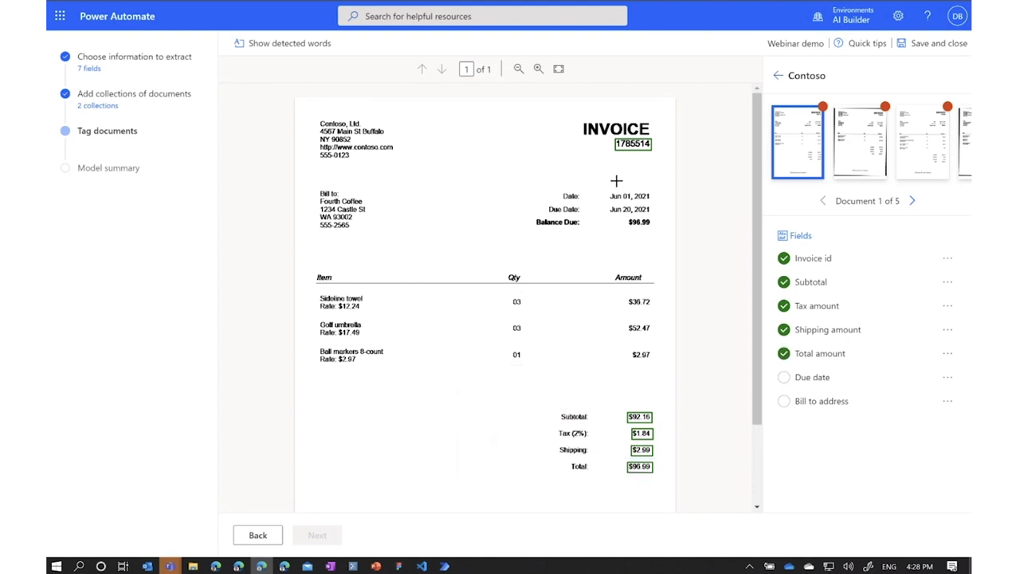
- Tag Jun 20, 2021 as Due date and the Fourth Coffee billing block as Bill to address on the first Contoso invoice
{"action": "left_click_drag", "start_coordinate": [605, 202], "coordinate": [653, 217]}
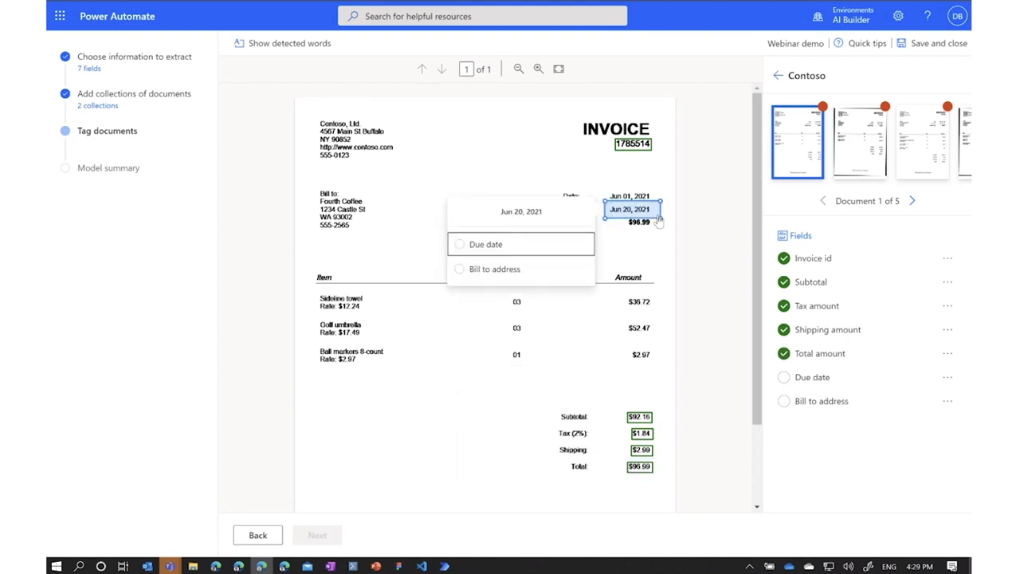
{"action": "left_click", "coordinate": [550, 241]}
{"action": "left_click_drag", "start_coordinate": [313, 197], "coordinate": [378, 237]}
{"action": "left_click", "coordinate": [420, 246]}
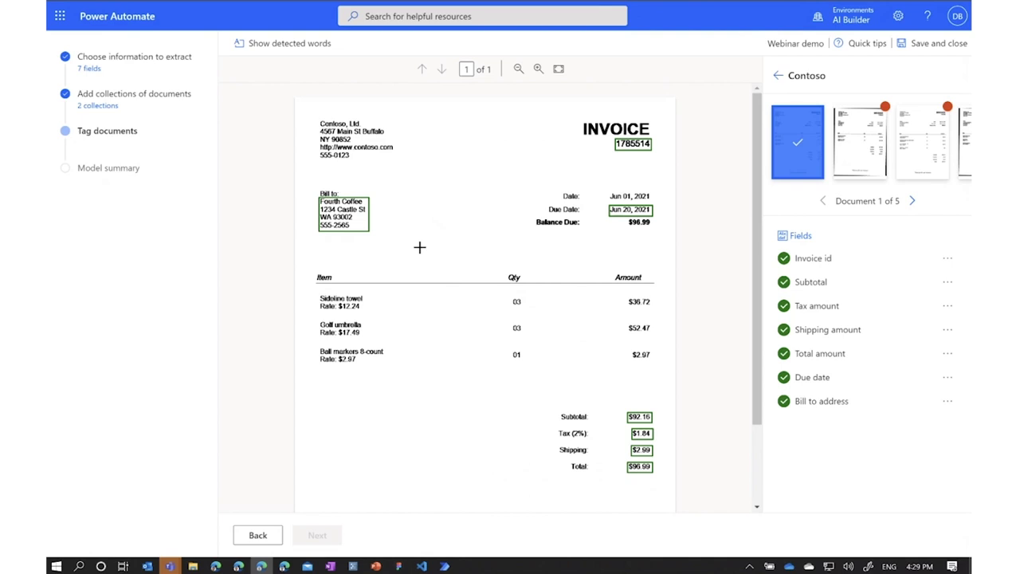
- Open the second Contoso document and tag $551.88 as Subtotal and $11.04 as Tax amount
{"action": "left_click", "coordinate": [912, 200]}
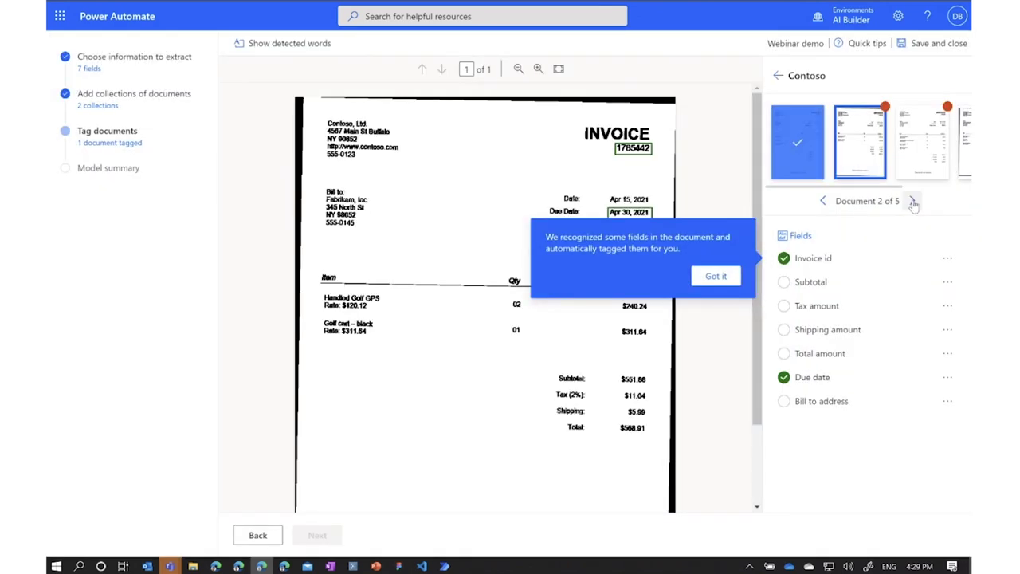
{"action": "left_click", "coordinate": [724, 278]}
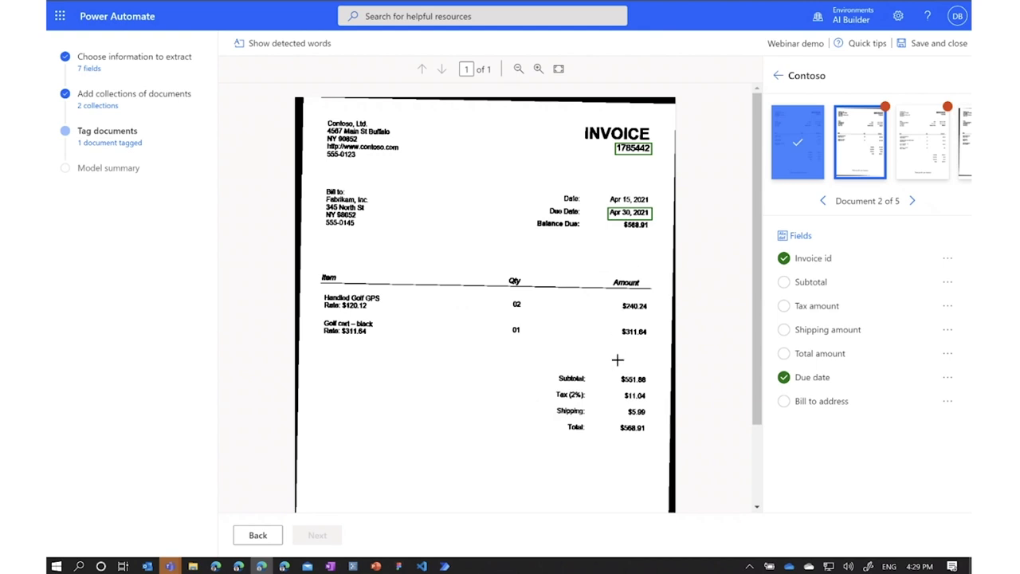
{"action": "left_click_drag", "start_coordinate": [616, 368], "coordinate": [655, 390]}
{"action": "left_click", "coordinate": [559, 284]}
{"action": "left_click_drag", "start_coordinate": [618, 389], "coordinate": [647, 401]}
{"action": "left_click", "coordinate": [570, 323]}
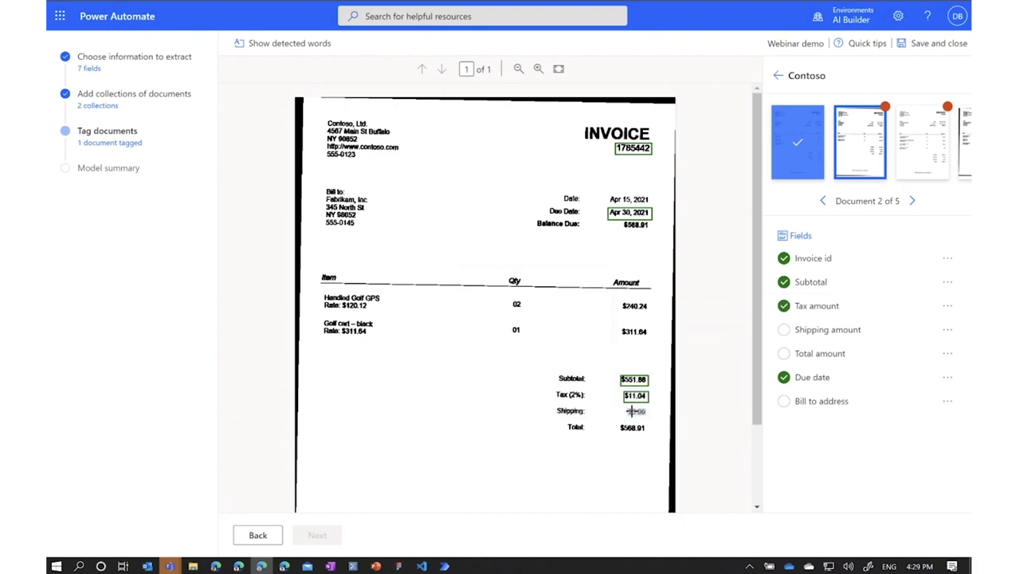
- Tag $5.99 as Shipping amount, $568.91 as Total amount and the Fabrikam billing block as Bill to address on the second Contoso invoice
{"action": "left_click_drag", "start_coordinate": [618, 402], "coordinate": [651, 421]}
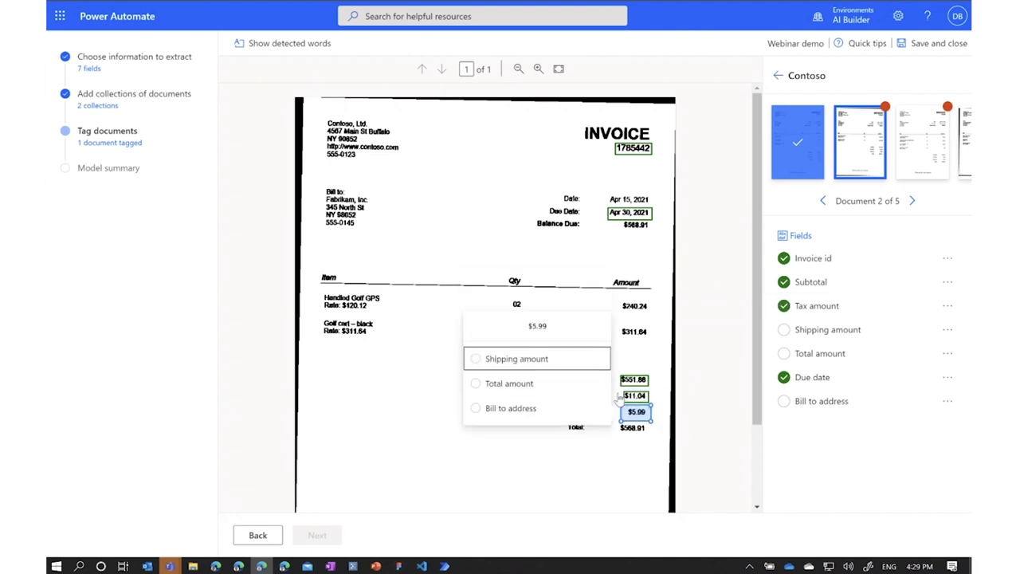
{"action": "left_click", "coordinate": [568, 361]}
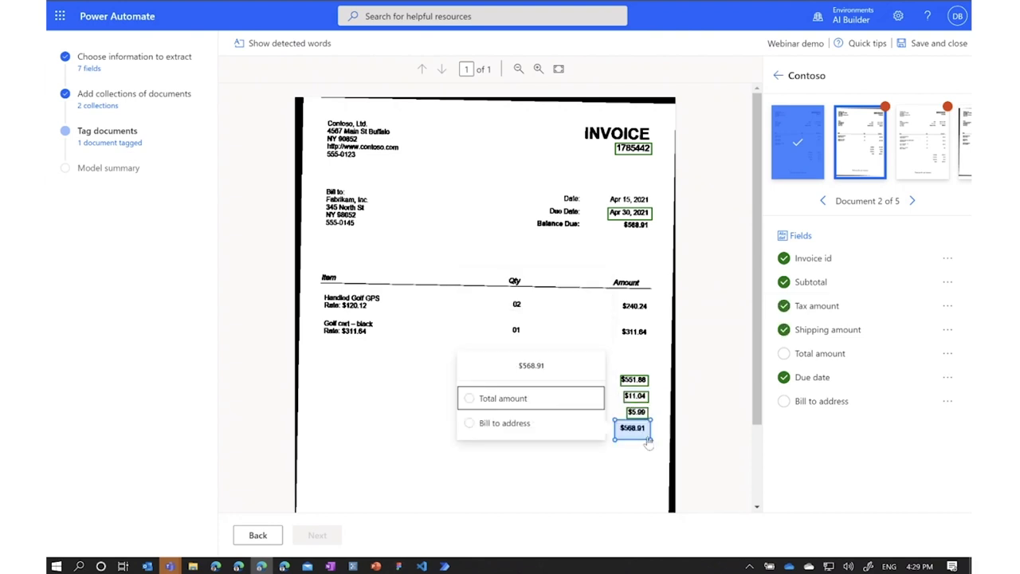
{"action": "left_click", "coordinate": [579, 396]}
{"action": "left_click_drag", "start_coordinate": [320, 196], "coordinate": [371, 231]}
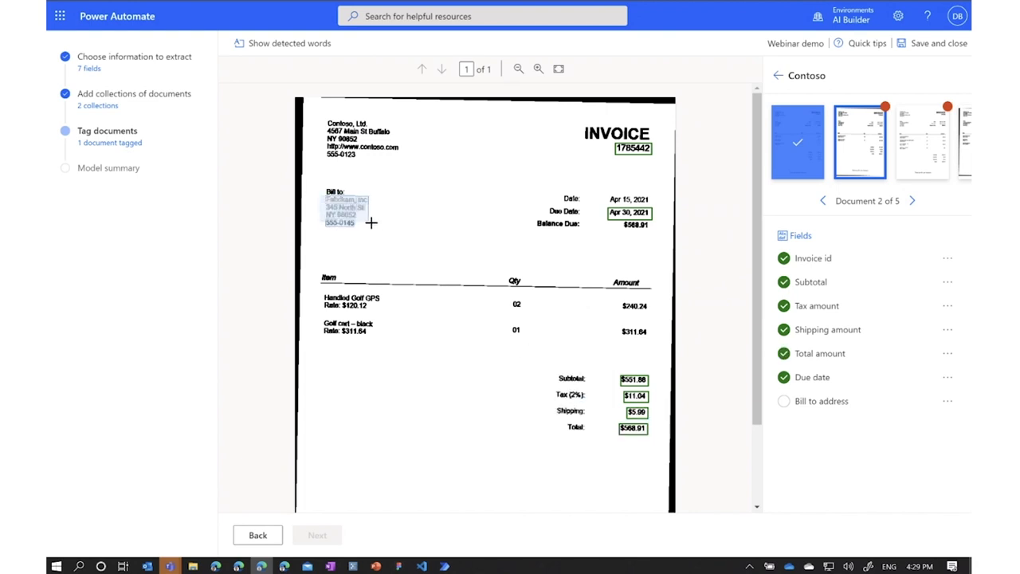
{"action": "left_click", "coordinate": [431, 240]}
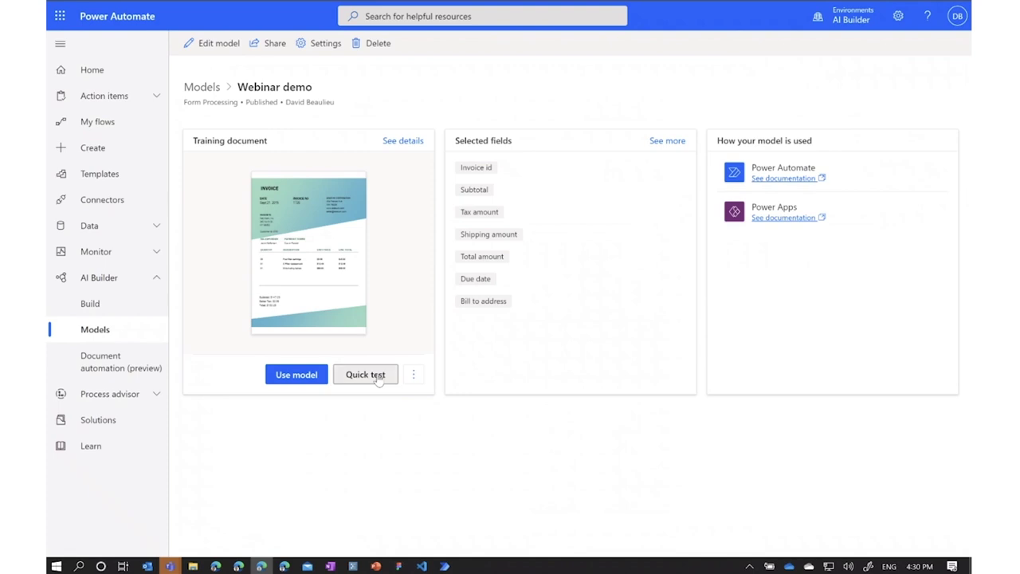
- Run a quick test of the Webinar demo model on an invoice from the local Contoso folder
{"action": "left_click", "coordinate": [379, 380]}
{"action": "left_click", "coordinate": [571, 382]}
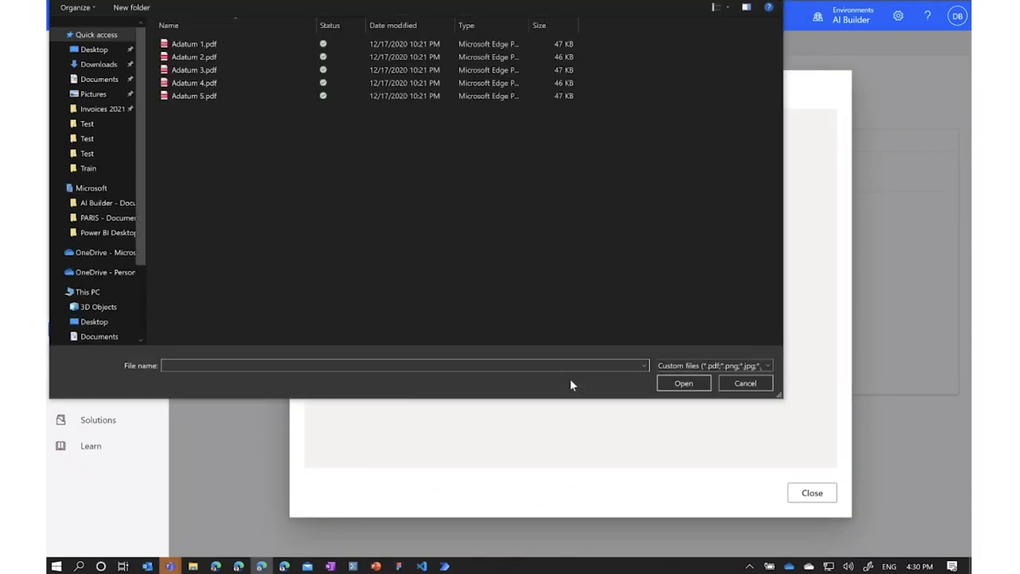
{"action": "key", "text": "alt+Up"}
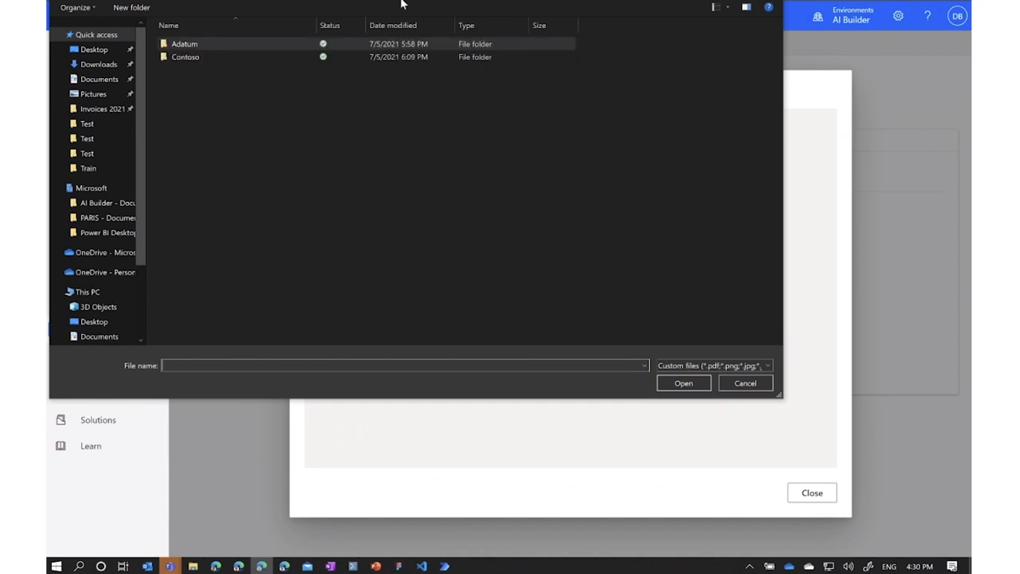
{"action": "double_click", "coordinate": [290, 57]}
{"action": "double_click", "coordinate": [276, 45]}
{"action": "double_click", "coordinate": [253, 45]}
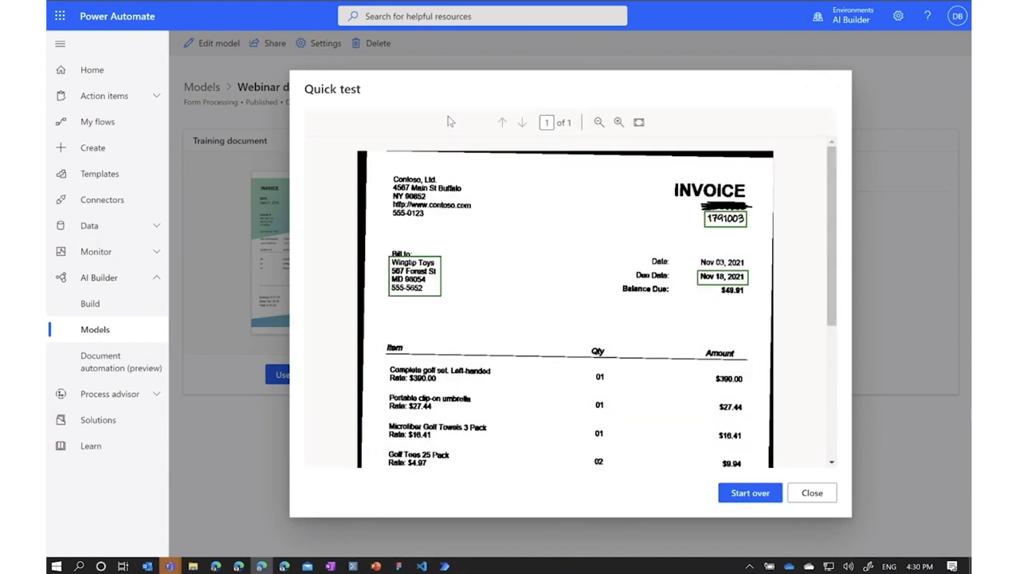
- Examine the extracted fields and their confidence scores on the tested invoice, including Bill to address, Tax amount and Subtotal, and close the quick test
{"action": "mouse_move", "coordinate": [727, 277]}
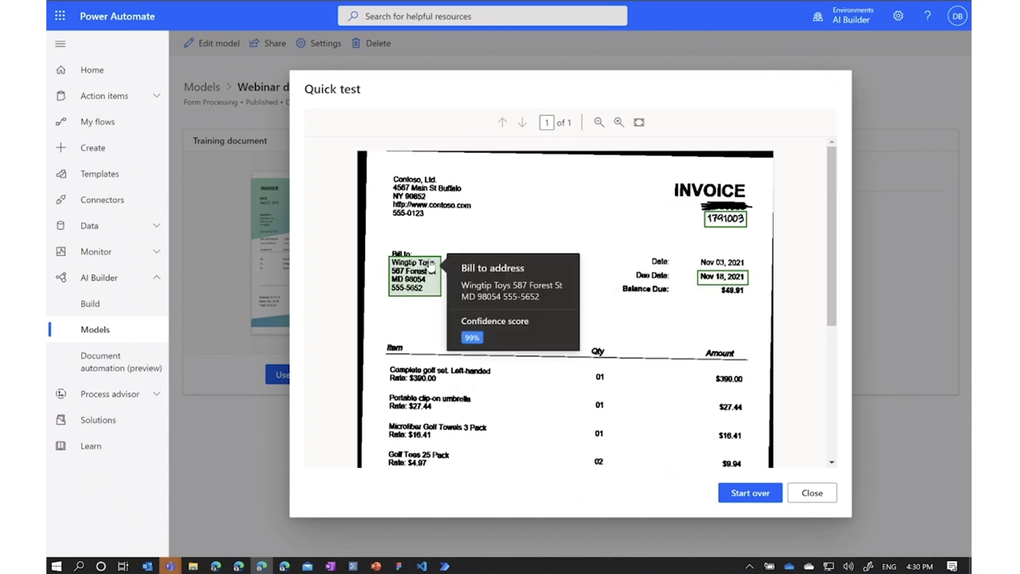
{"action": "scroll", "coordinate": [569, 209], "scroll_direction": "down", "scroll_amount": 1}
{"action": "scroll", "coordinate": [570, 210], "scroll_direction": "down", "scroll_amount": 3}
{"action": "mouse_move", "coordinate": [735, 382]}
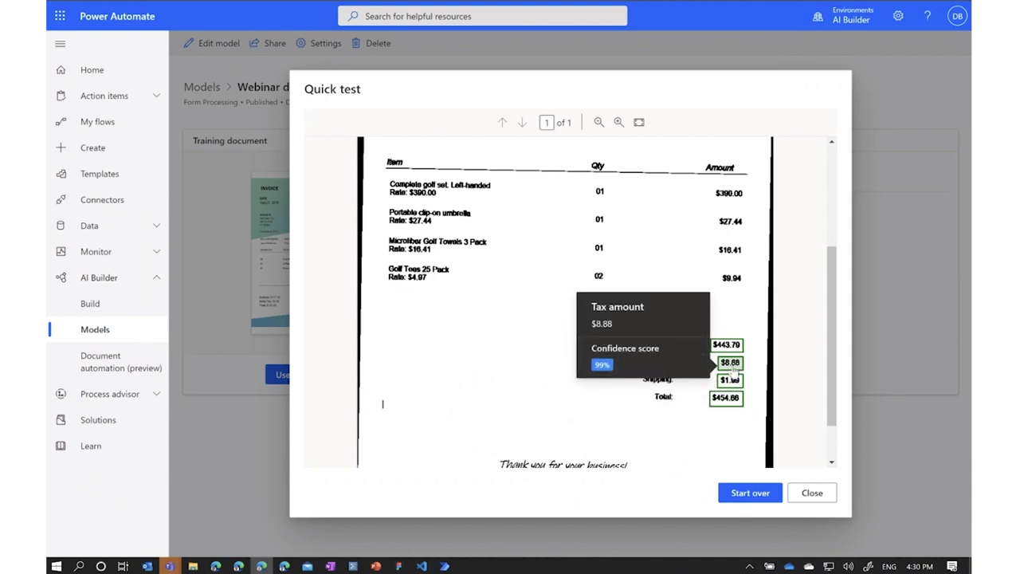
{"action": "mouse_move", "coordinate": [733, 352]}
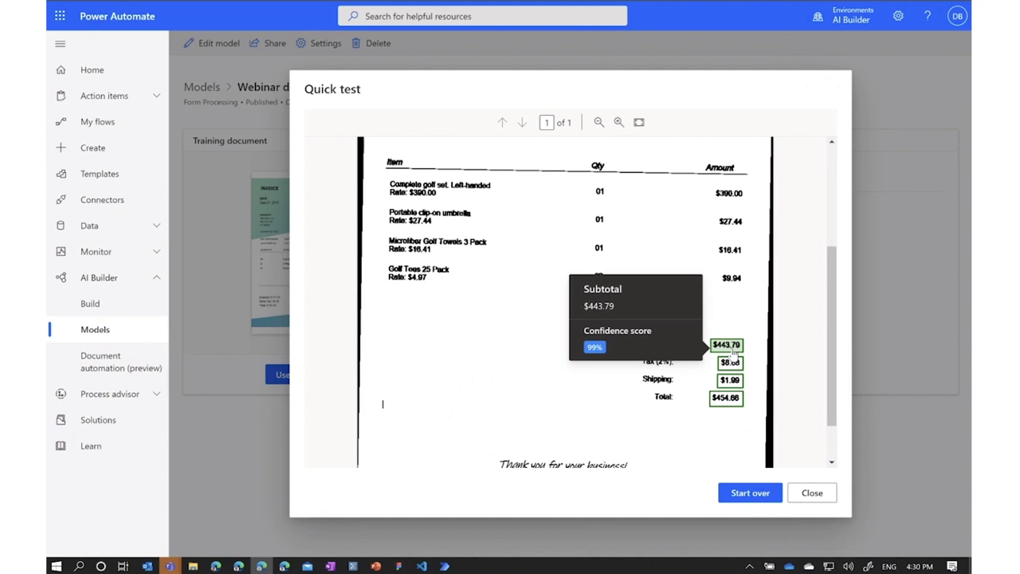
{"action": "left_click", "coordinate": [812, 492]}
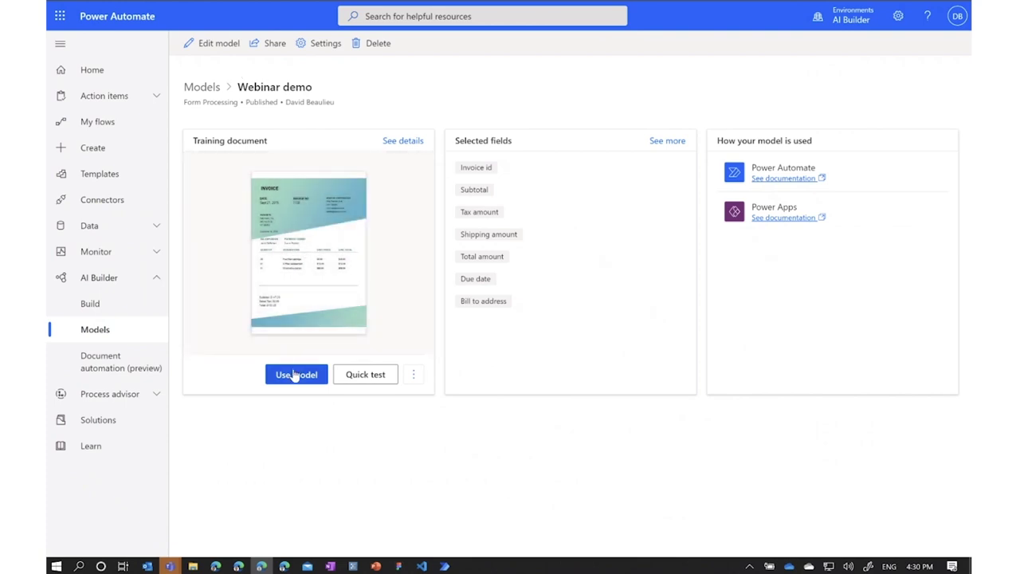
- Use the published model in a new Power Automate flow that extracts data from email attachments, accepting its listed connections
{"action": "left_click", "coordinate": [295, 376]}
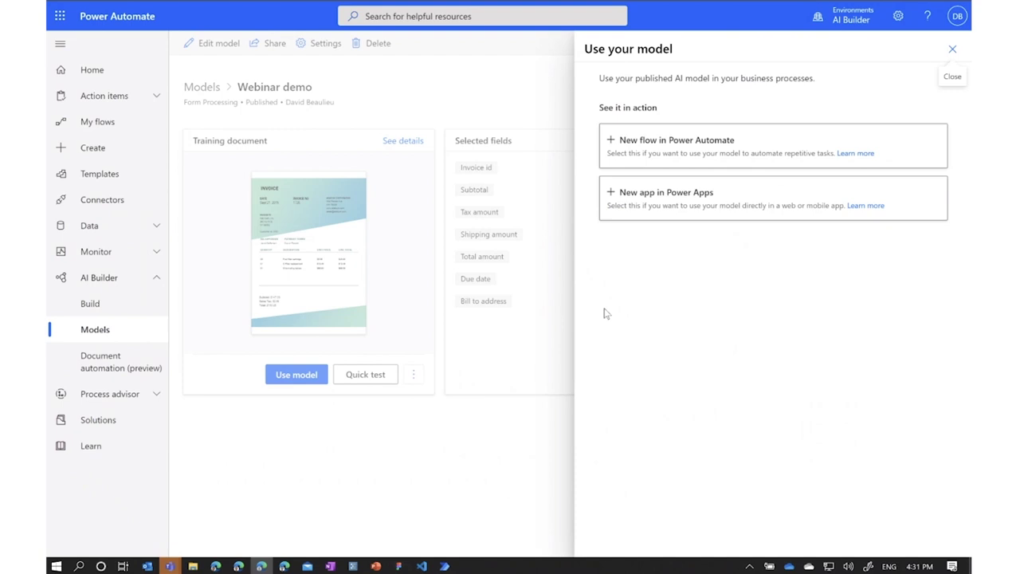
{"action": "left_click", "coordinate": [678, 159]}
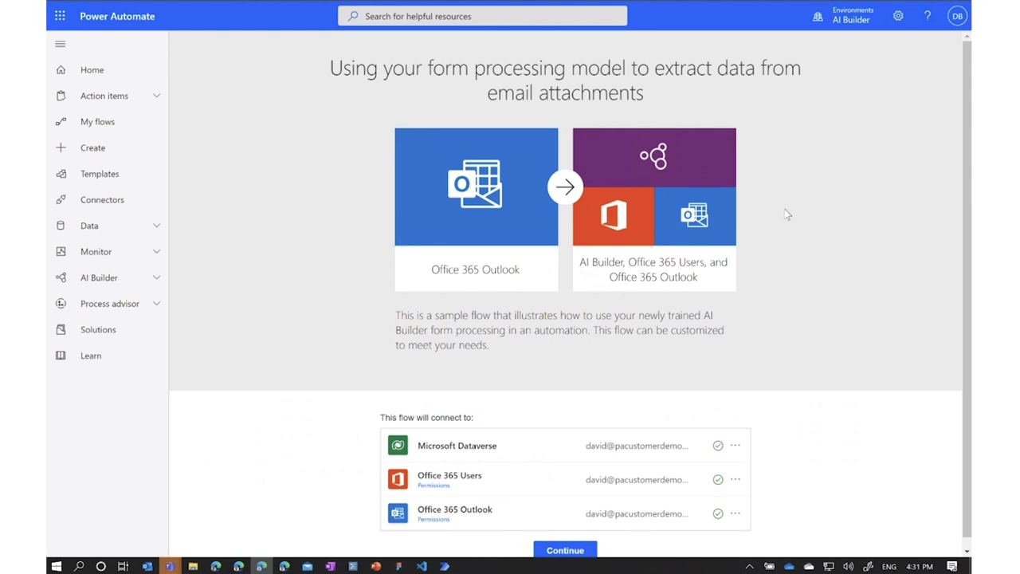
{"action": "scroll", "coordinate": [787, 213], "scroll_direction": "down", "scroll_amount": 1}
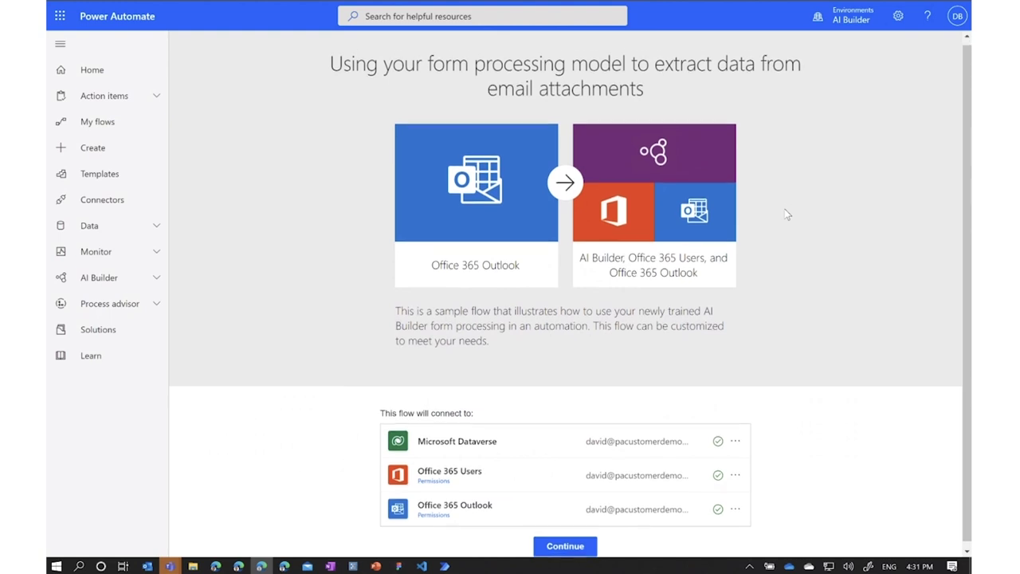
{"action": "left_click", "coordinate": [558, 546]}
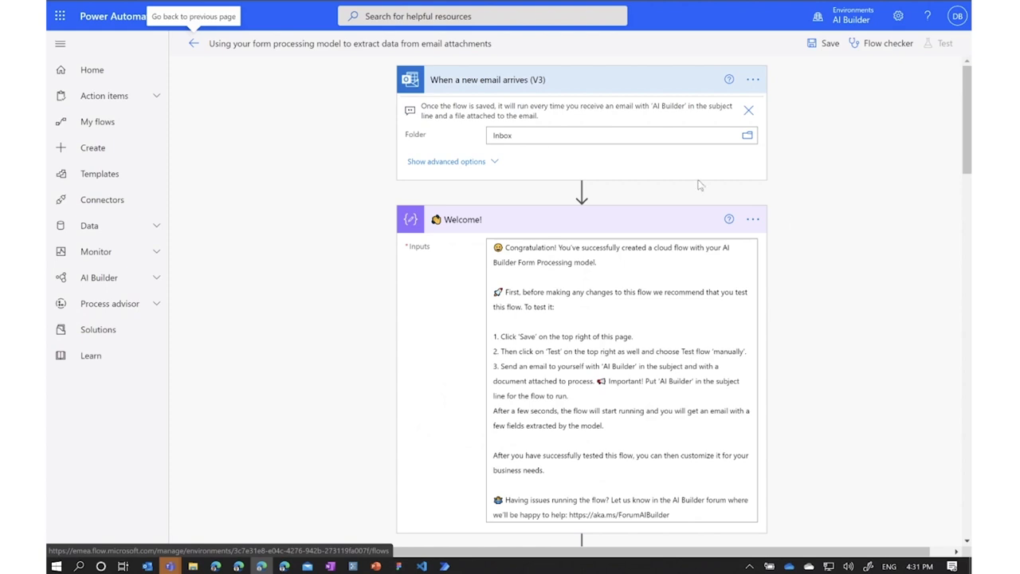
- Examine the email trigger's advanced options and the flow's attachment loop, its condition and the form processing action
{"action": "left_click", "coordinate": [457, 164]}
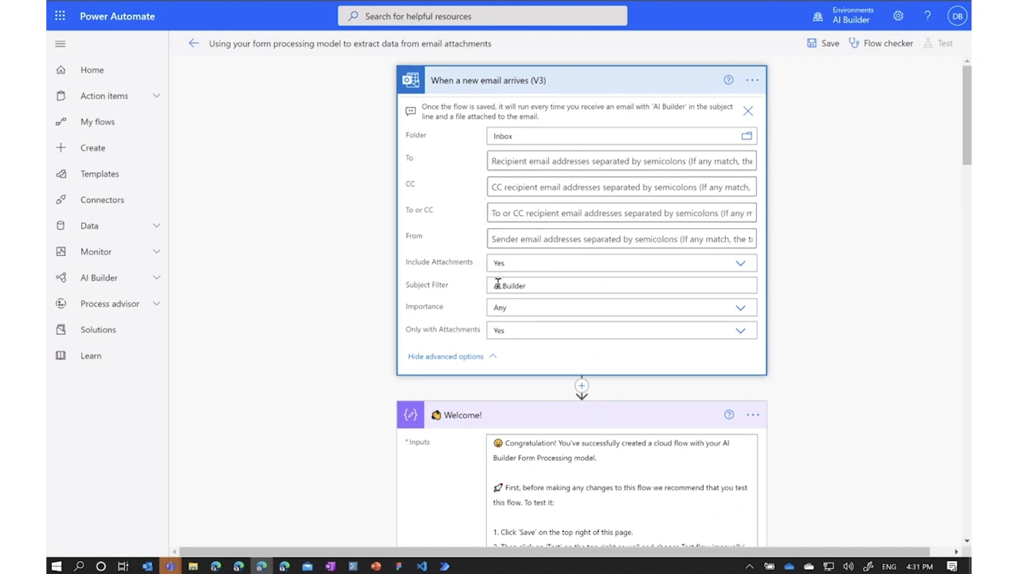
{"action": "scroll", "coordinate": [697, 287], "scroll_direction": "down", "scroll_amount": 5}
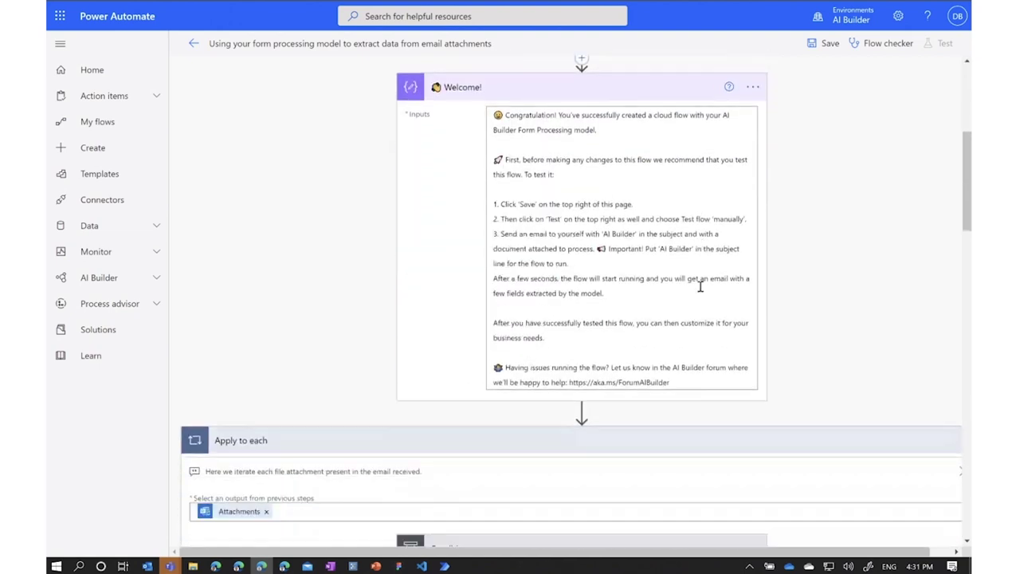
{"action": "scroll", "coordinate": [700, 287], "scroll_direction": "down", "scroll_amount": 1}
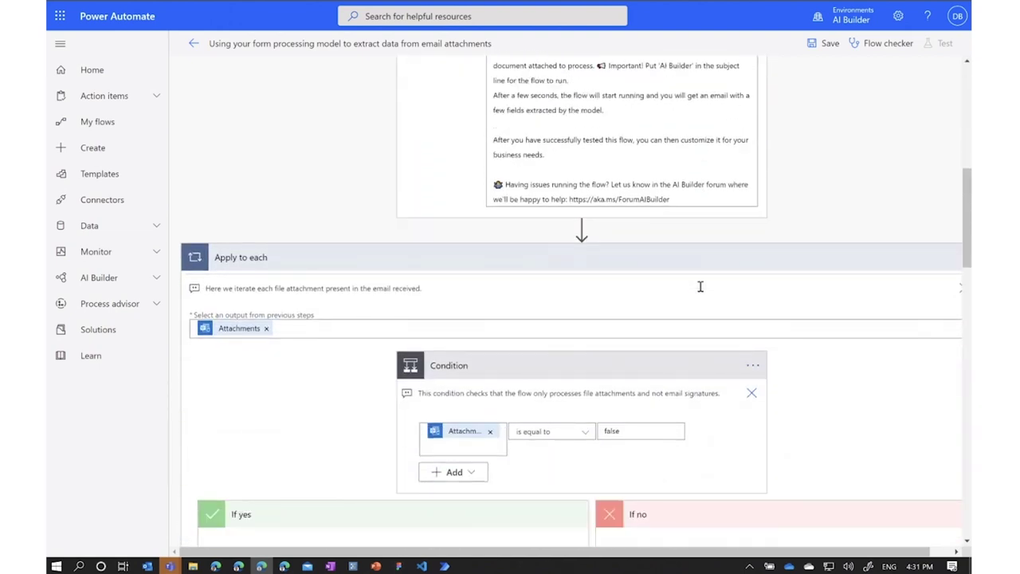
{"action": "scroll", "coordinate": [700, 286], "scroll_direction": "down", "scroll_amount": 2}
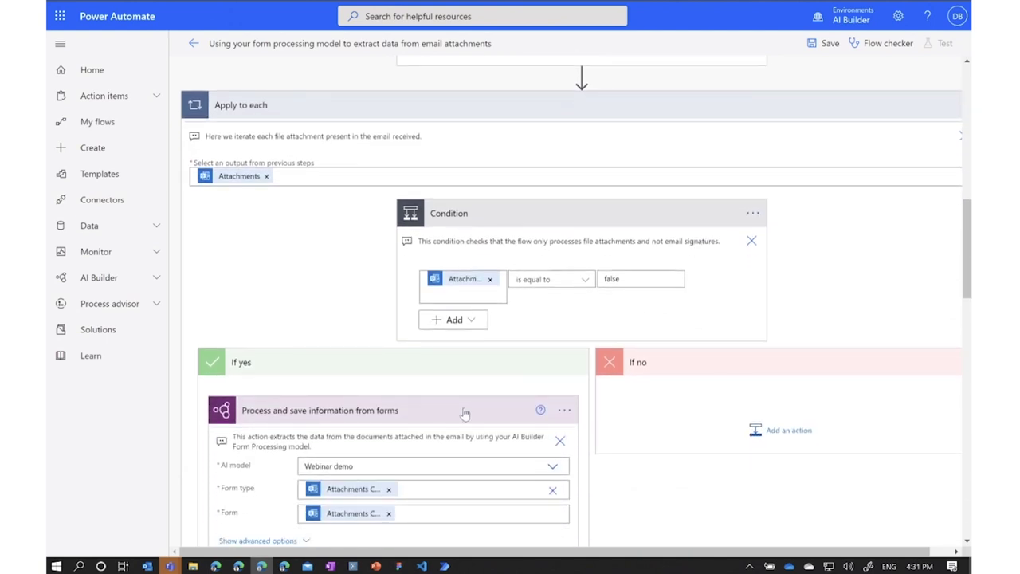
{"action": "scroll", "coordinate": [466, 414], "scroll_direction": "down", "scroll_amount": 3}
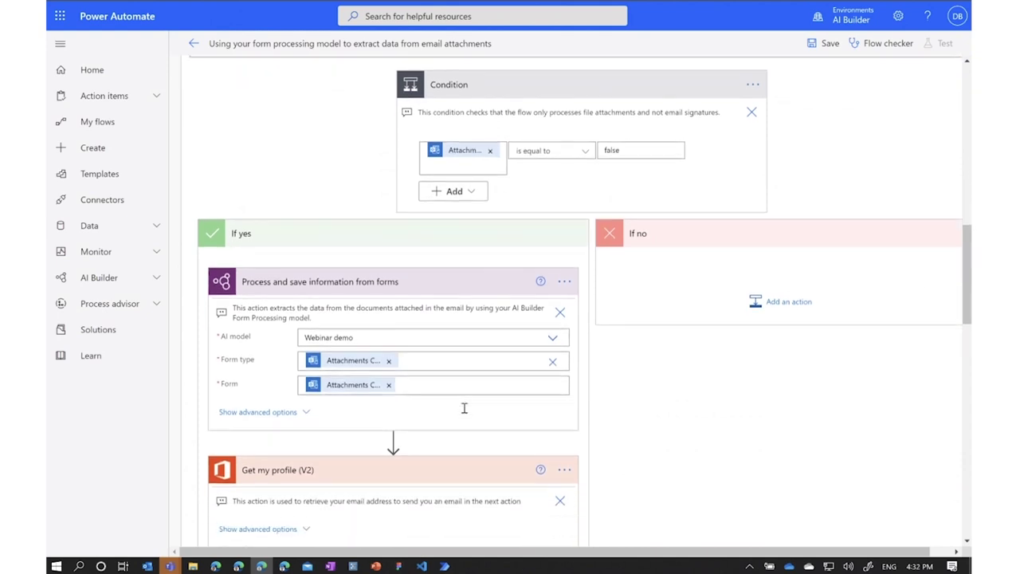
- Expand the Send an email (V2) action and review its recipient, subject and body with the extracted fields
{"action": "left_click", "coordinate": [430, 486]}
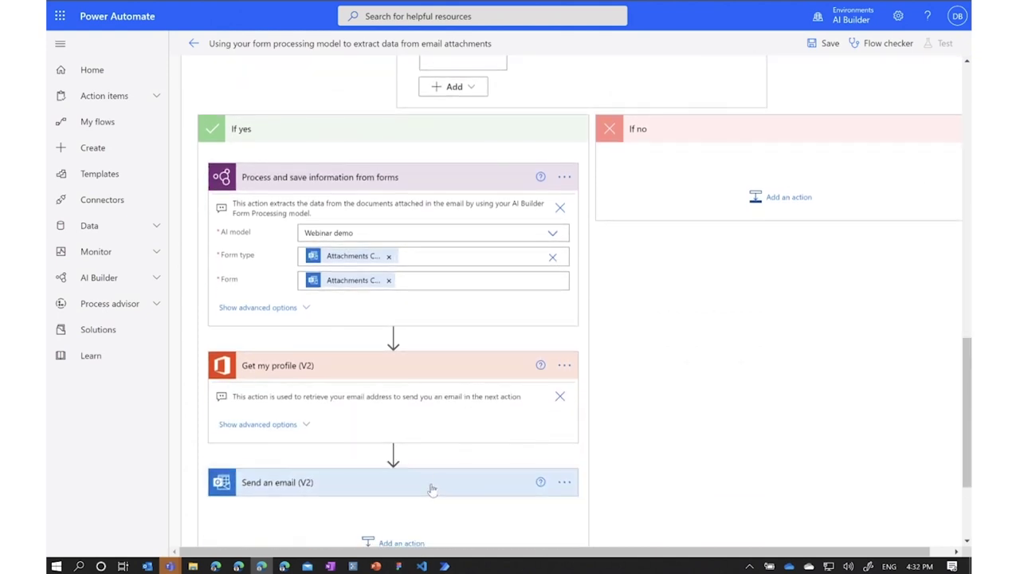
{"action": "left_click", "coordinate": [430, 488]}
{"action": "scroll", "coordinate": [431, 486], "scroll_direction": "down", "scroll_amount": 3}
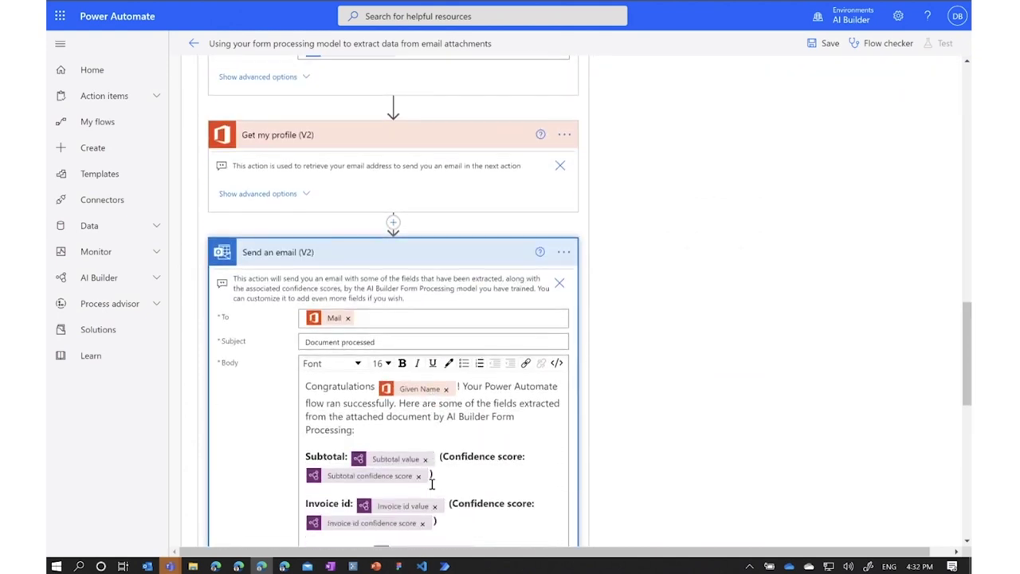
{"action": "scroll", "coordinate": [431, 483], "scroll_direction": "down", "scroll_amount": 1}
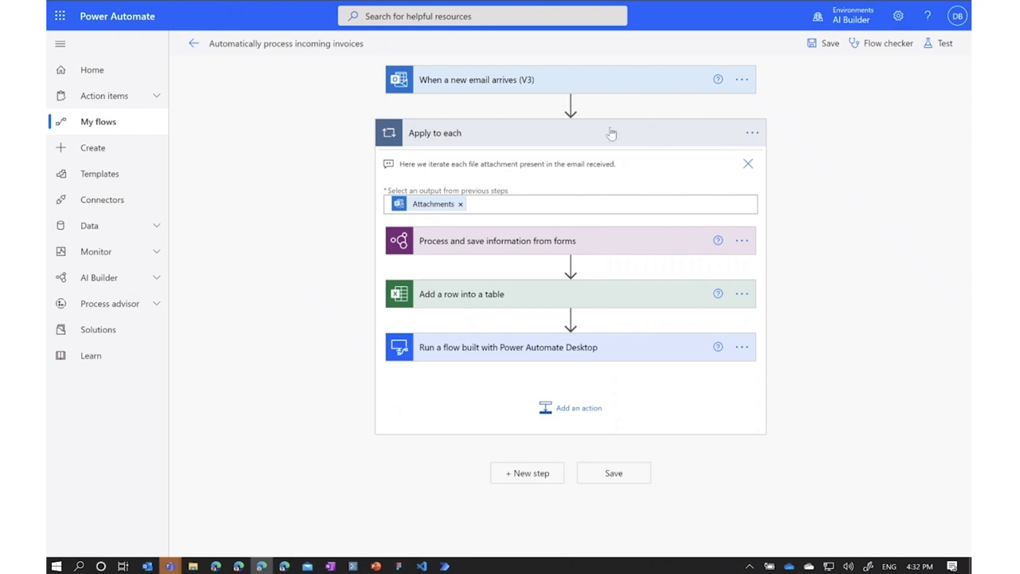
- Examine the form processing, Excel table row and Power Automate Desktop actions in the "Automatically process incoming invoices" flow
{"action": "left_click", "coordinate": [570, 242]}
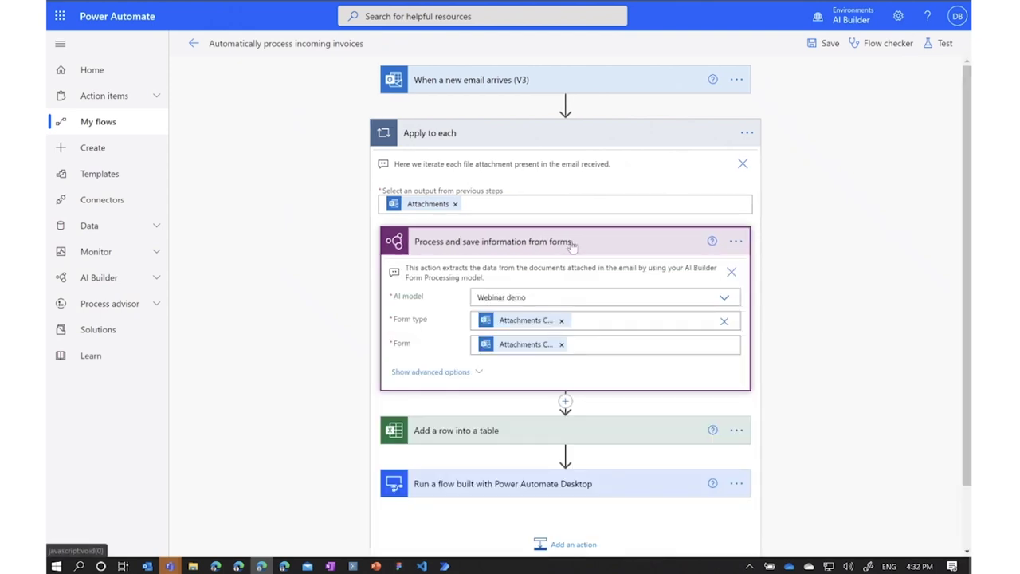
{"action": "scroll", "coordinate": [571, 249], "scroll_direction": "down", "scroll_amount": 2}
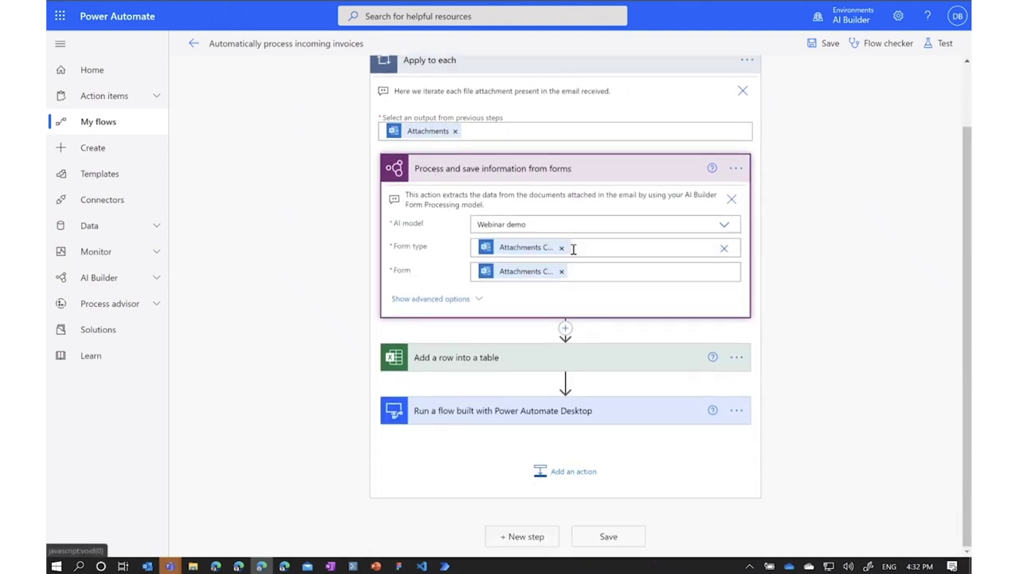
{"action": "left_click", "coordinate": [557, 366]}
{"action": "scroll", "coordinate": [557, 367], "scroll_direction": "down", "scroll_amount": 2}
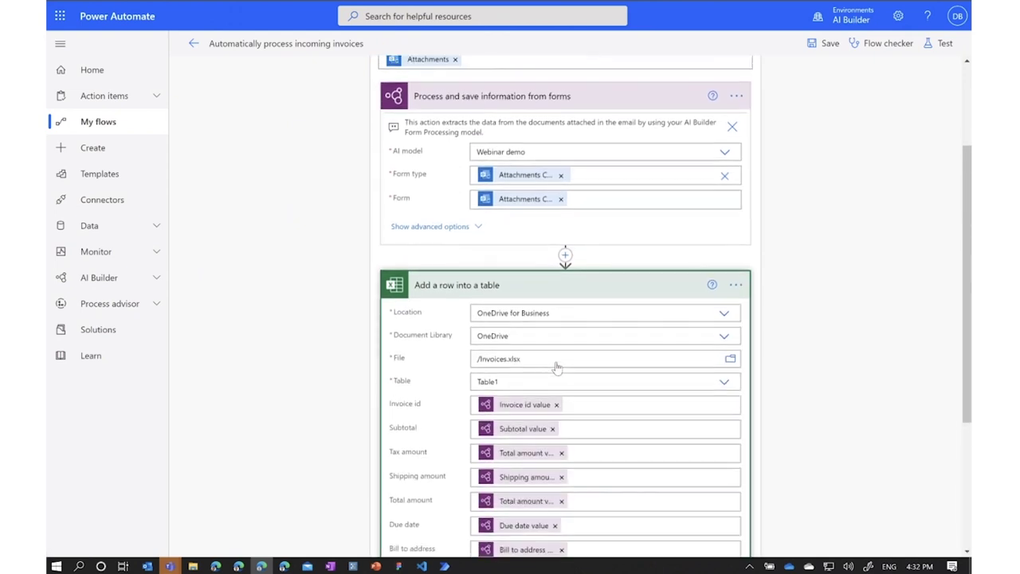
{"action": "scroll", "coordinate": [557, 367], "scroll_direction": "down", "scroll_amount": 2}
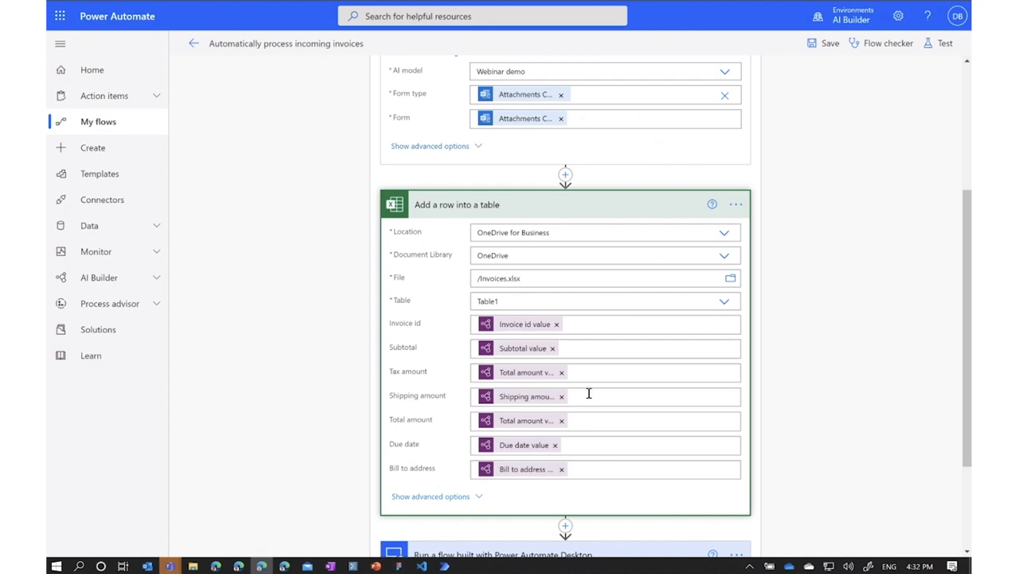
{"action": "scroll", "coordinate": [588, 403], "scroll_direction": "down", "scroll_amount": 2}
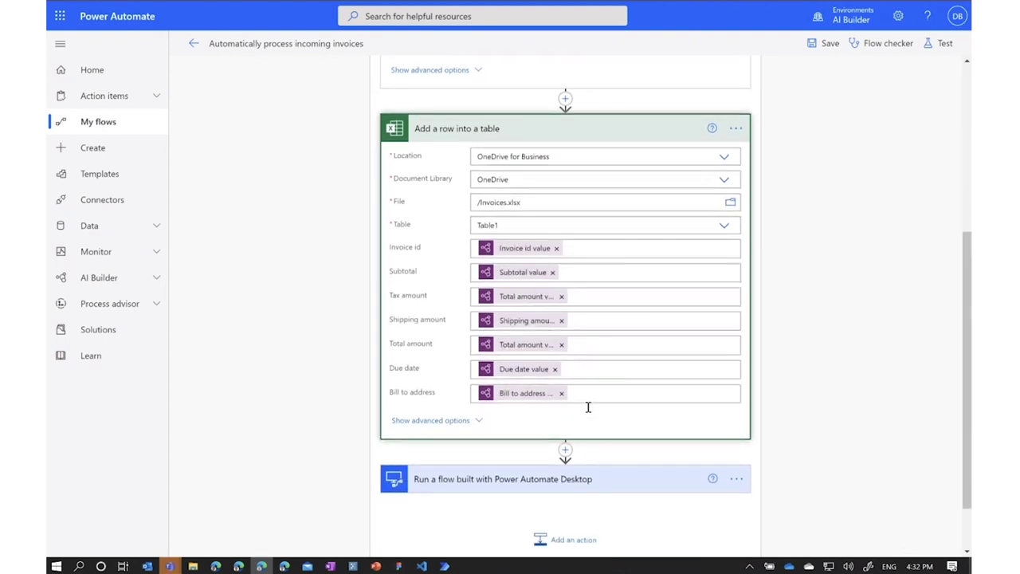
{"action": "left_click", "coordinate": [573, 492]}
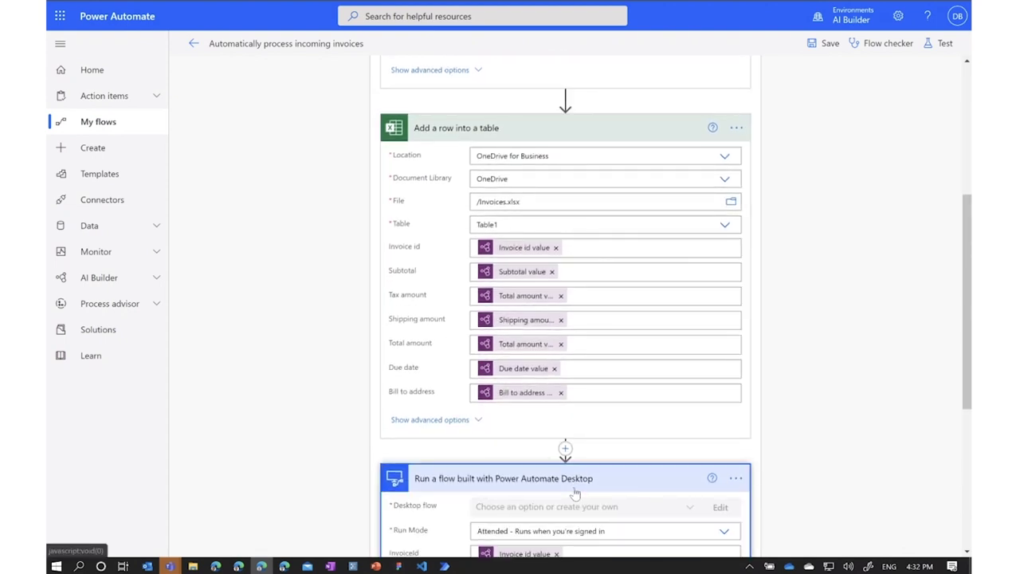
{"action": "scroll", "coordinate": [574, 490], "scroll_direction": "down", "scroll_amount": 4}
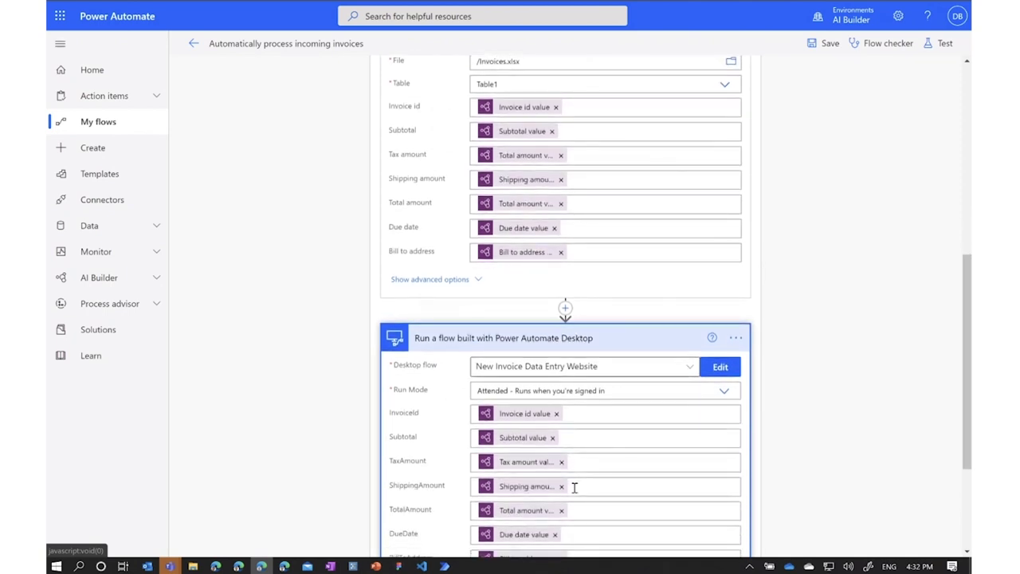
- Review the desktop flow action's inputs, then save the "Automatically process incoming invoices" flow and start a manual test
{"action": "scroll", "coordinate": [574, 488], "scroll_direction": "down", "scroll_amount": 1}
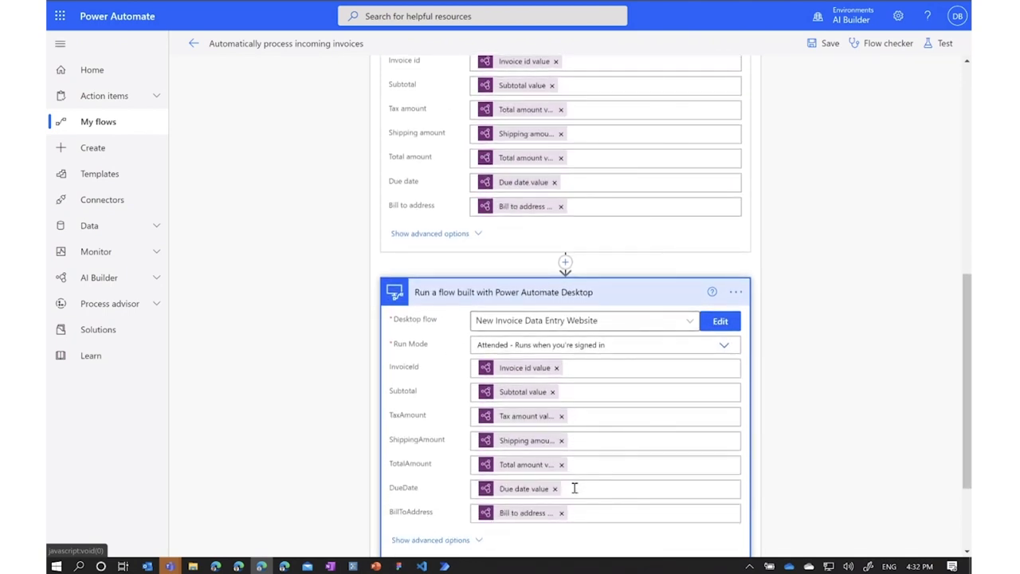
{"action": "scroll", "coordinate": [574, 487], "scroll_direction": "down", "scroll_amount": 1}
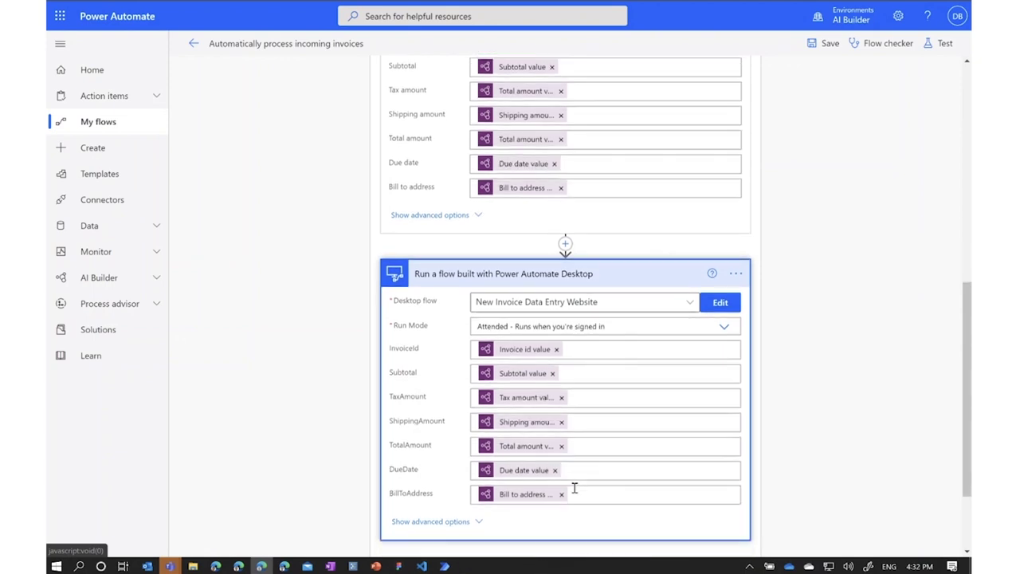
{"action": "scroll", "coordinate": [574, 487], "scroll_direction": "up", "scroll_amount": 15}
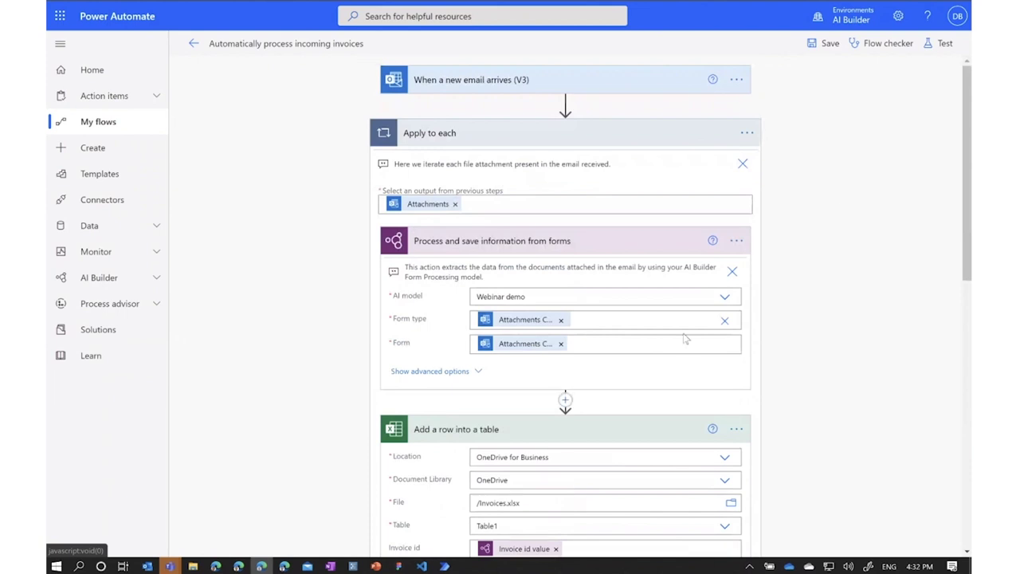
{"action": "left_click", "coordinate": [943, 43]}
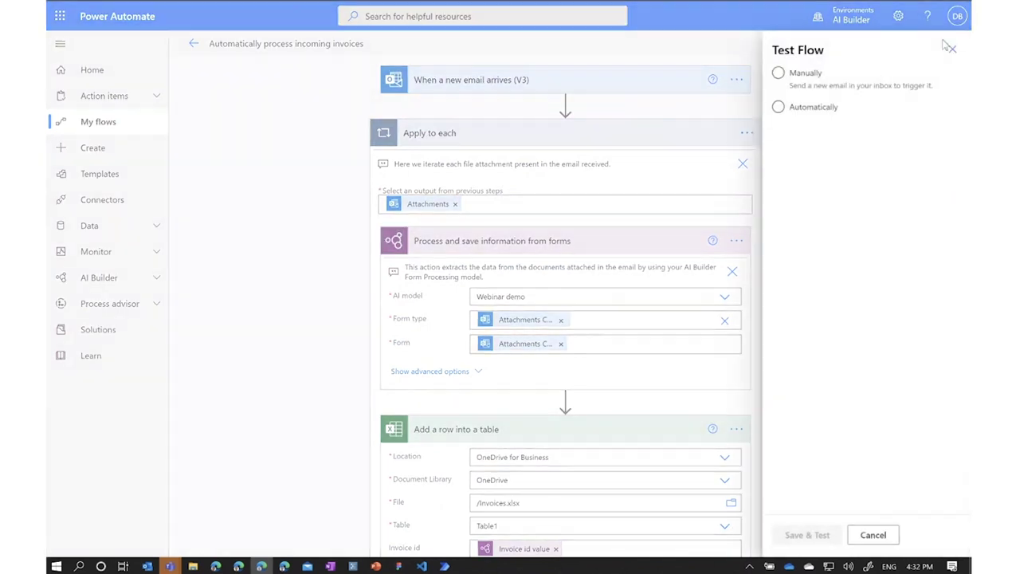
{"action": "left_click", "coordinate": [807, 77]}
{"action": "left_click", "coordinate": [788, 540]}
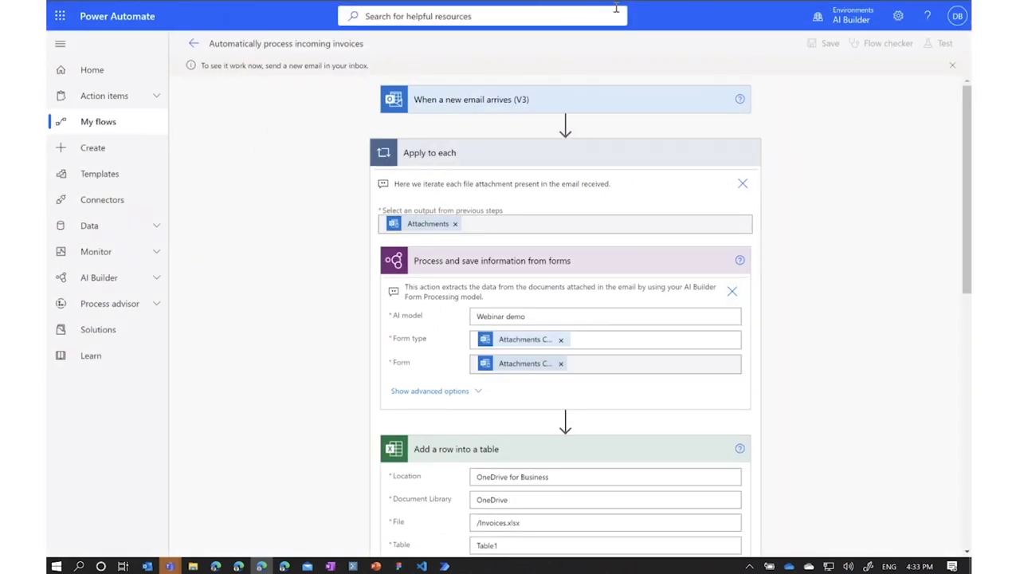
- Switch to Outlook and compose a new email addressed to the own account with the subject "AI Builder"
{"action": "key", "text": "alt+Tab"}
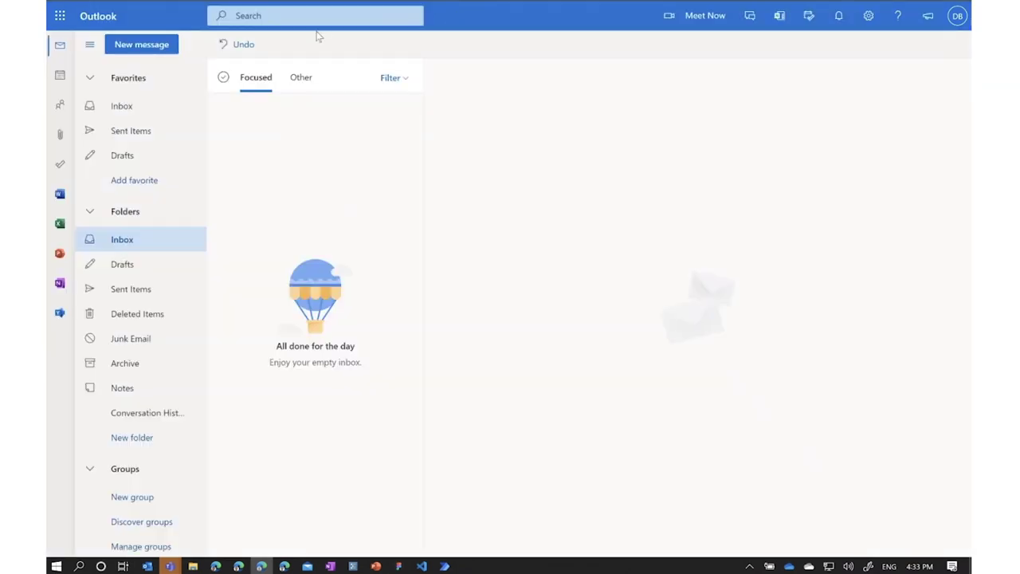
{"action": "left_click", "coordinate": [157, 46]}
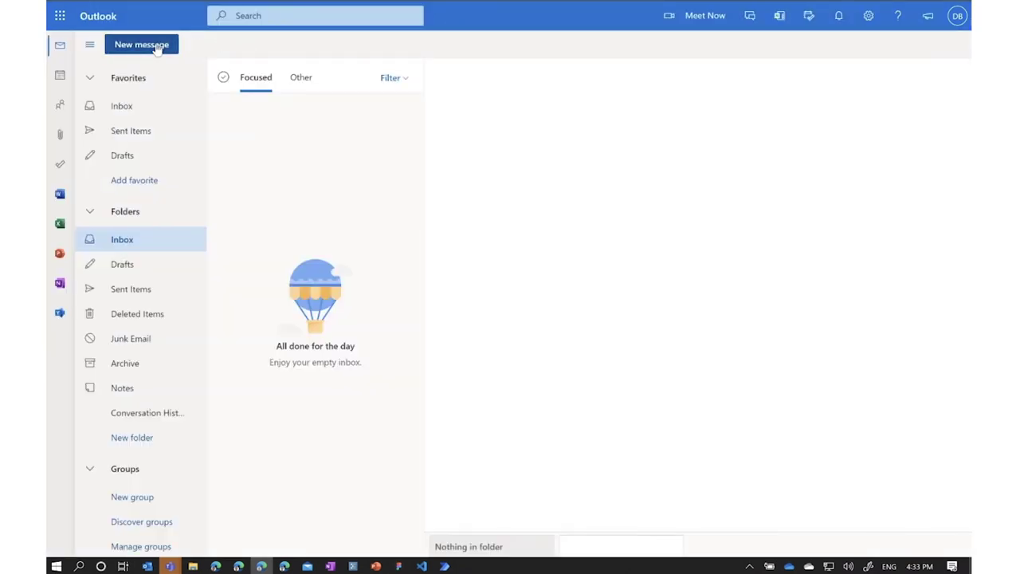
{"action": "type", "text": "me"}
{"action": "key", "text": "Tab"}
{"action": "key", "text": "Tab"}
{"action": "key", "text": "Tab"}
{"action": "key", "text": "Tab"}
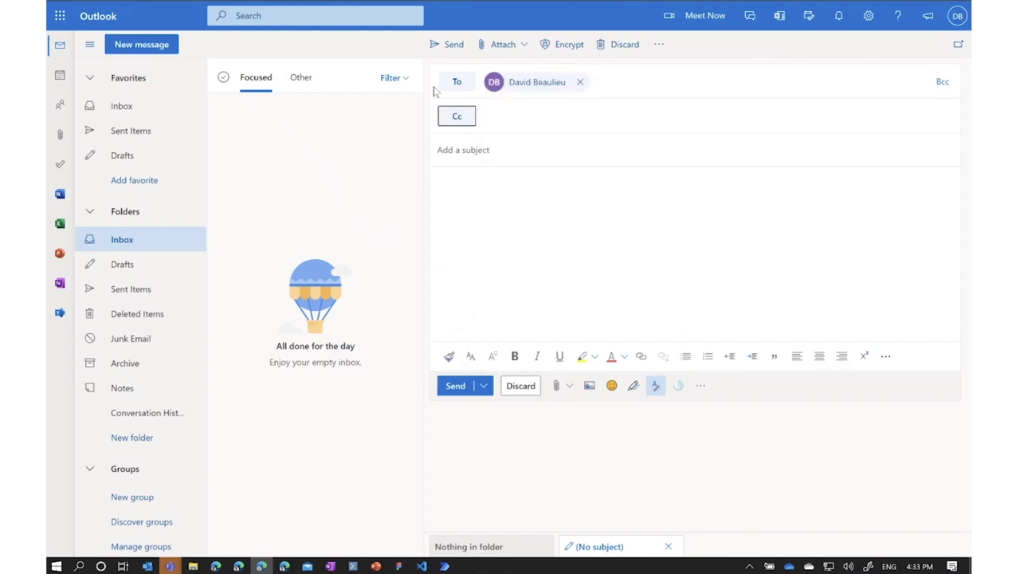
{"action": "type", "text": "AI th"}
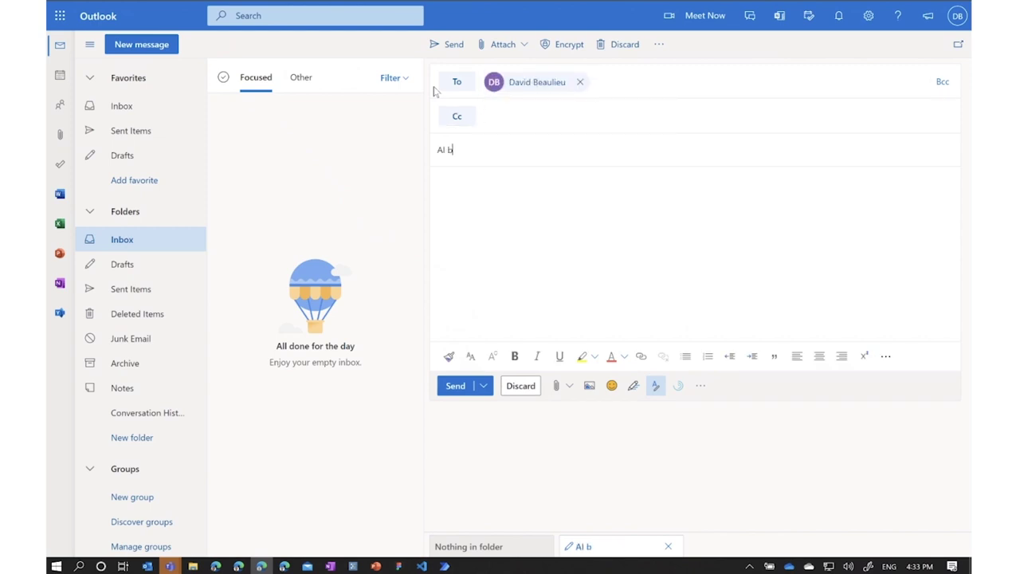
{"action": "key", "text": "BackSpace"}
{"action": "key", "text": "BackSpace"}
{"action": "type", "text": "Builder"}
- Attach Contoso 6.pdf from the Contoso Test folder under Invoices 2021 Release Wave 1 and send the email
{"action": "left_click", "coordinate": [192, 566]}
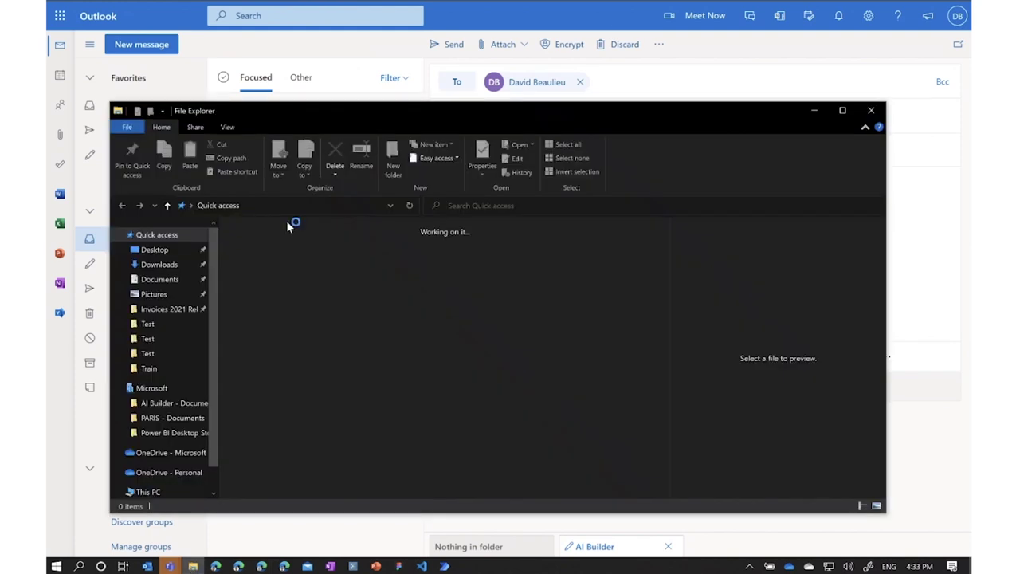
{"action": "left_click", "coordinate": [166, 310]}
{"action": "double_click", "coordinate": [270, 257]}
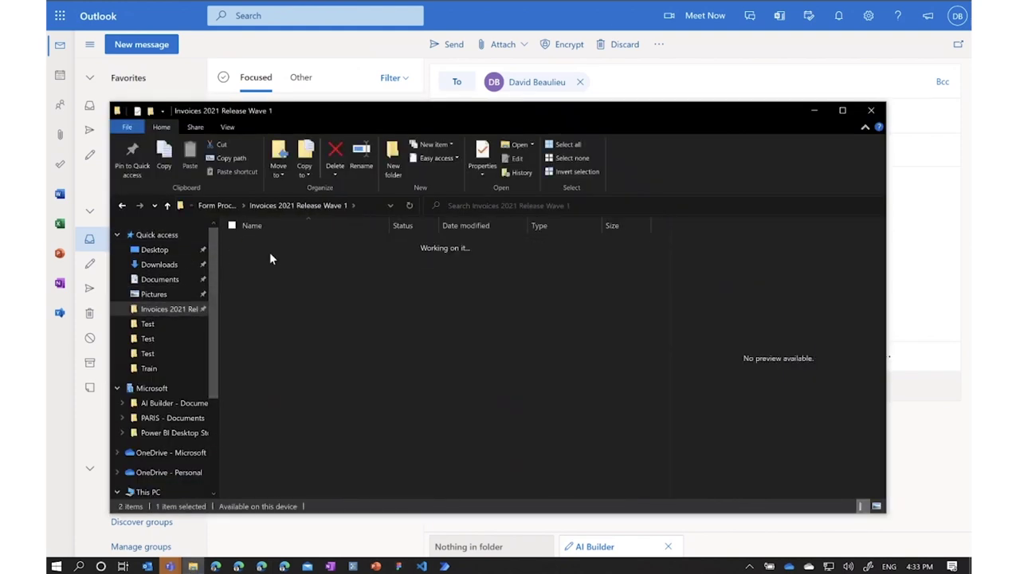
{"action": "double_click", "coordinate": [271, 244]}
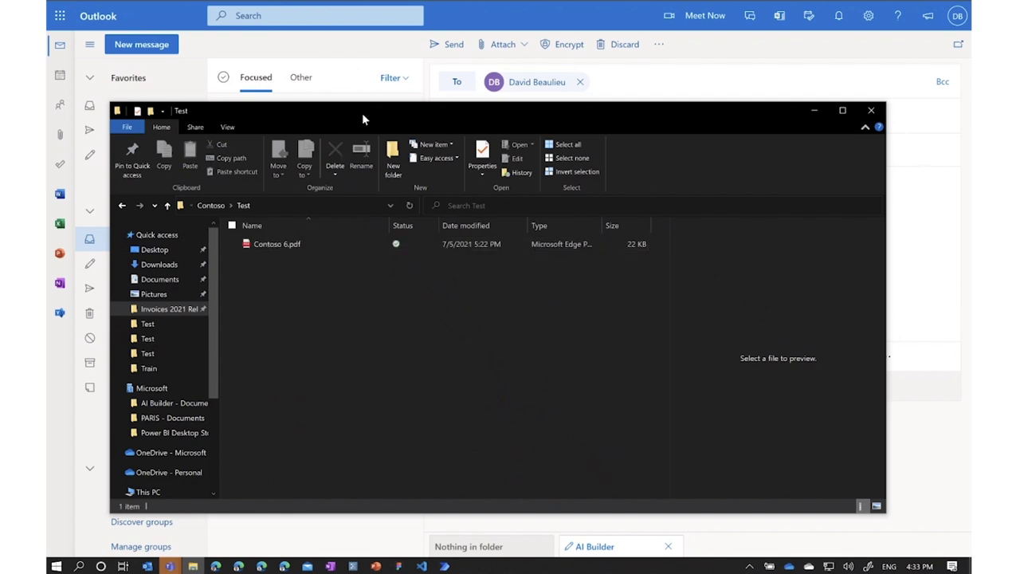
{"action": "left_click_drag", "start_coordinate": [364, 114], "coordinate": [386, 209]}
{"action": "left_click", "coordinate": [319, 338]}
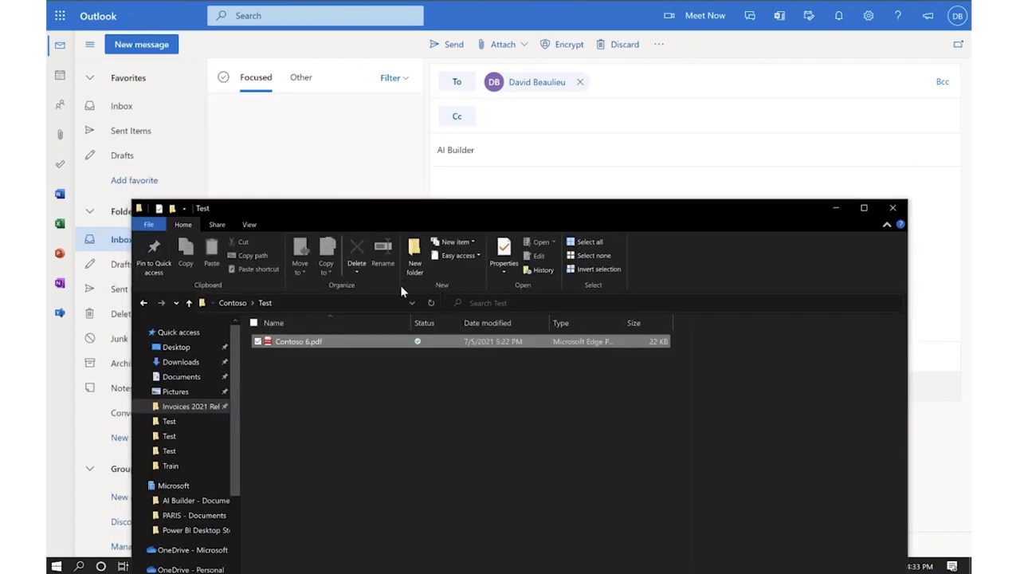
{"action": "left_click_drag", "start_coordinate": [492, 190], "coordinate": [492, 188]}
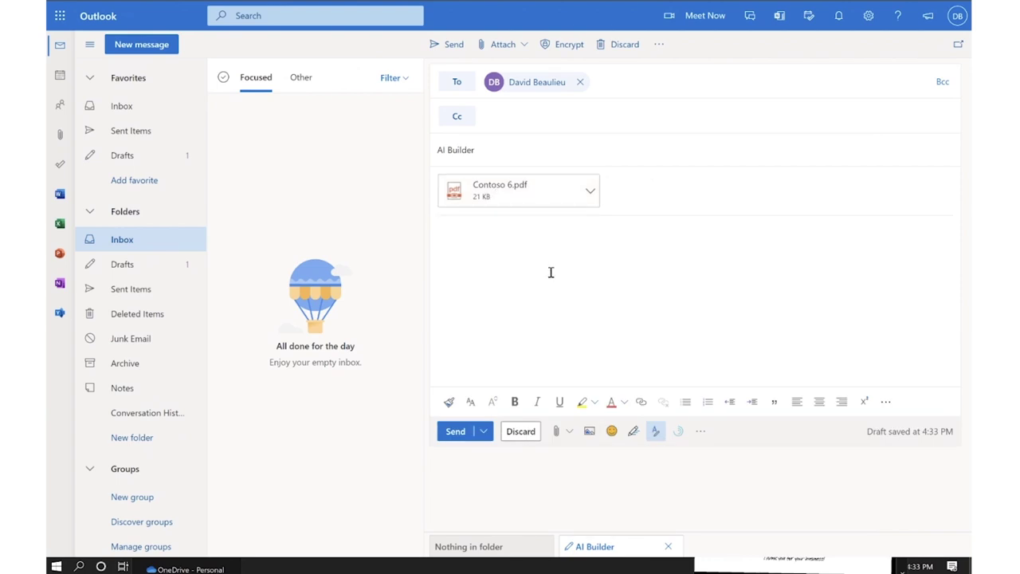
{"action": "left_click", "coordinate": [458, 430]}
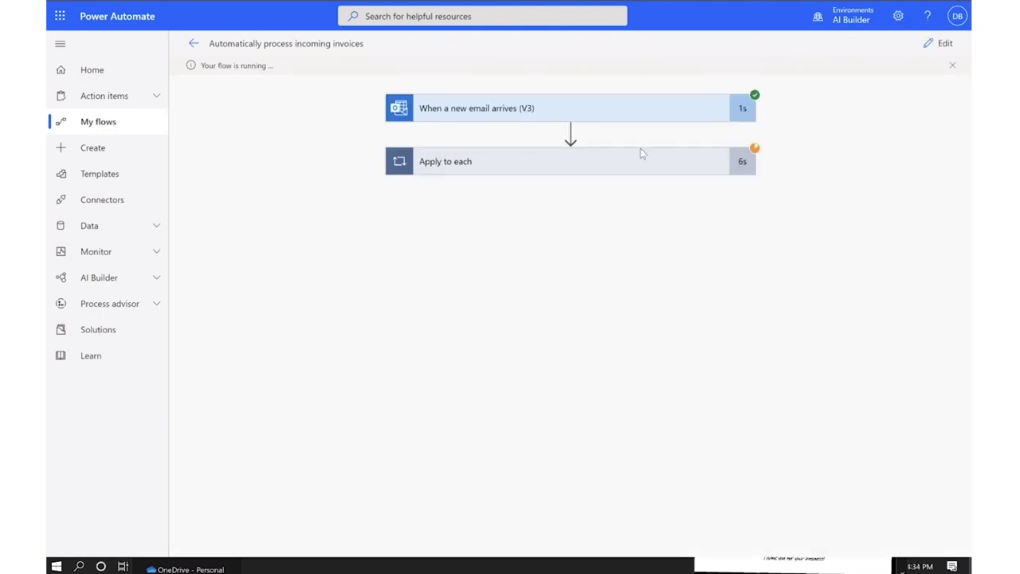
- Check the flow run's progress, the Invoices workbook in Excel and the Fabrikam New Invoice form on the remote desktop
{"action": "left_click", "coordinate": [636, 160]}
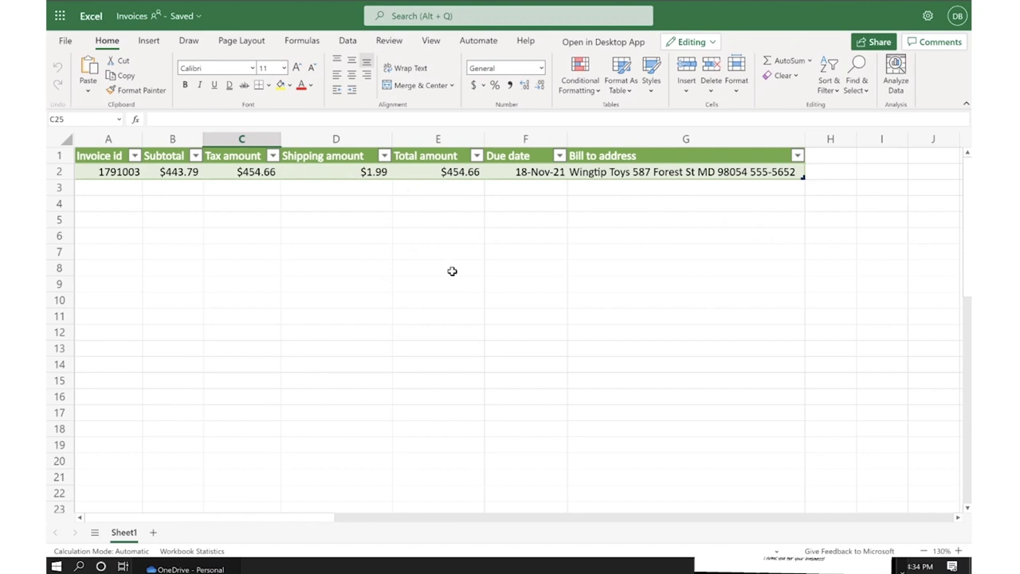
{"action": "key", "text": "alt+Tab"}
{"action": "left_click", "coordinate": [473, 410]}
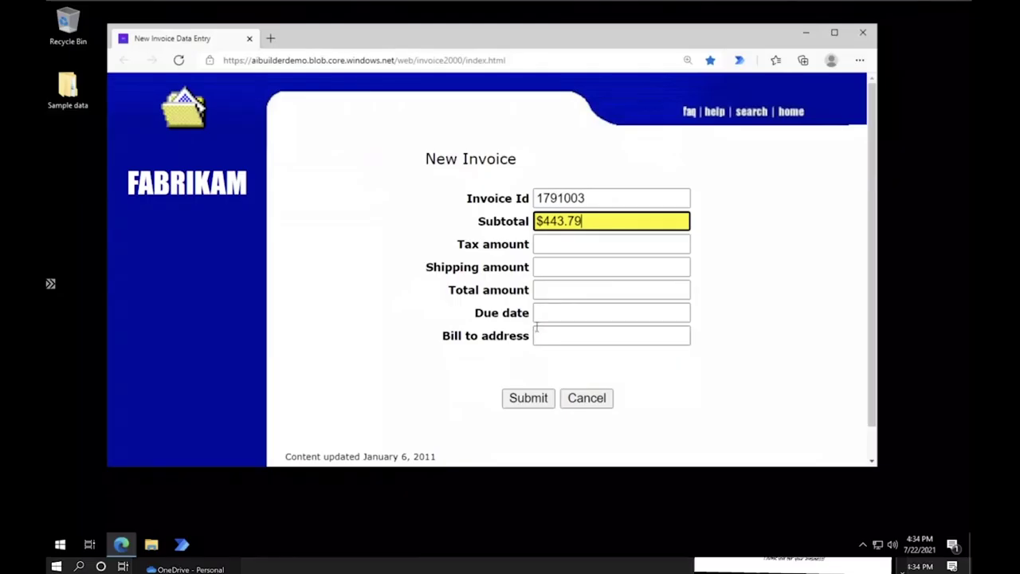
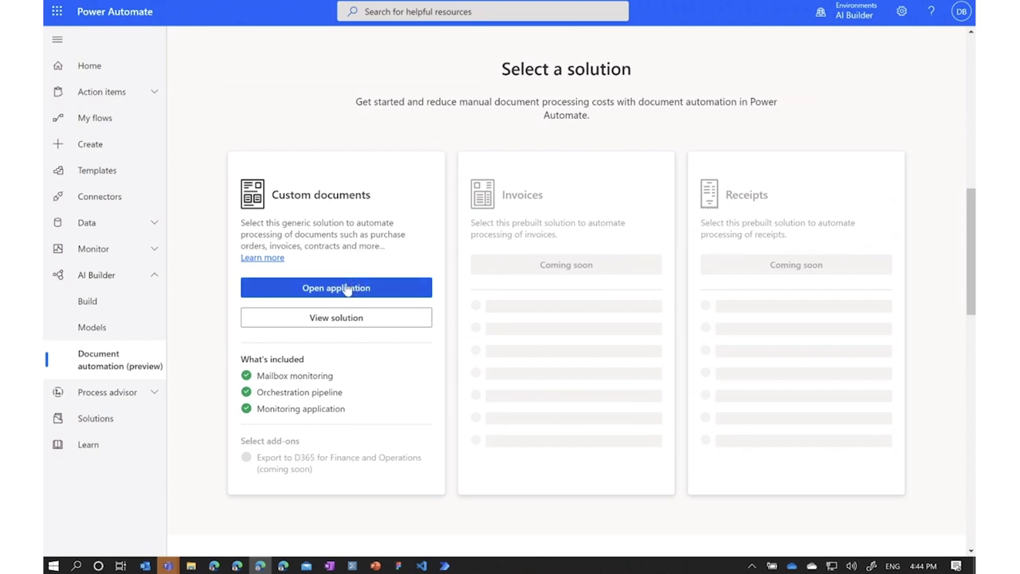
- Open the Custom documents application and save its Default configuration with the "Webinar demo" model and its field mapping
{"action": "left_click", "coordinate": [339, 290]}
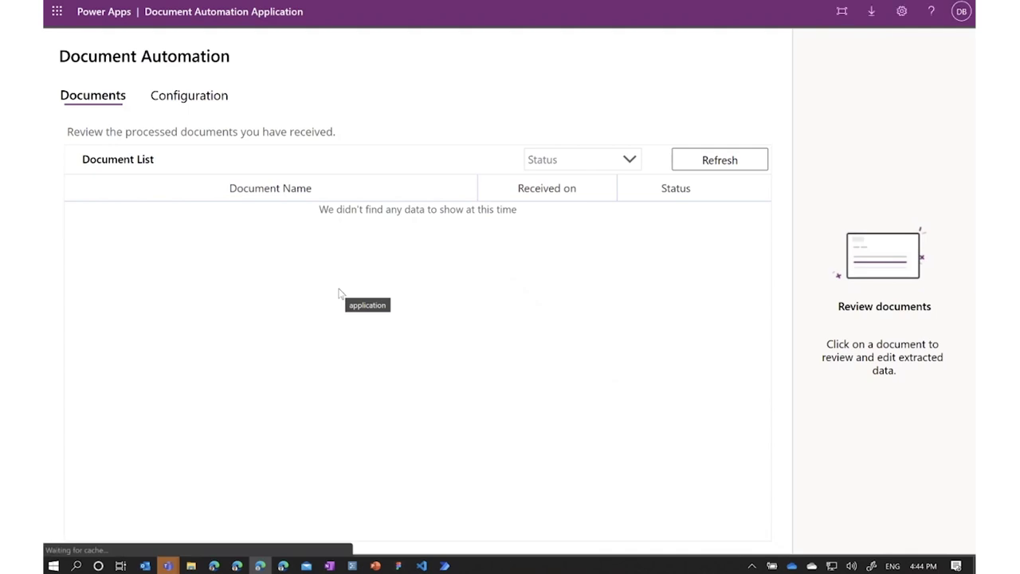
{"action": "left_click", "coordinate": [211, 106]}
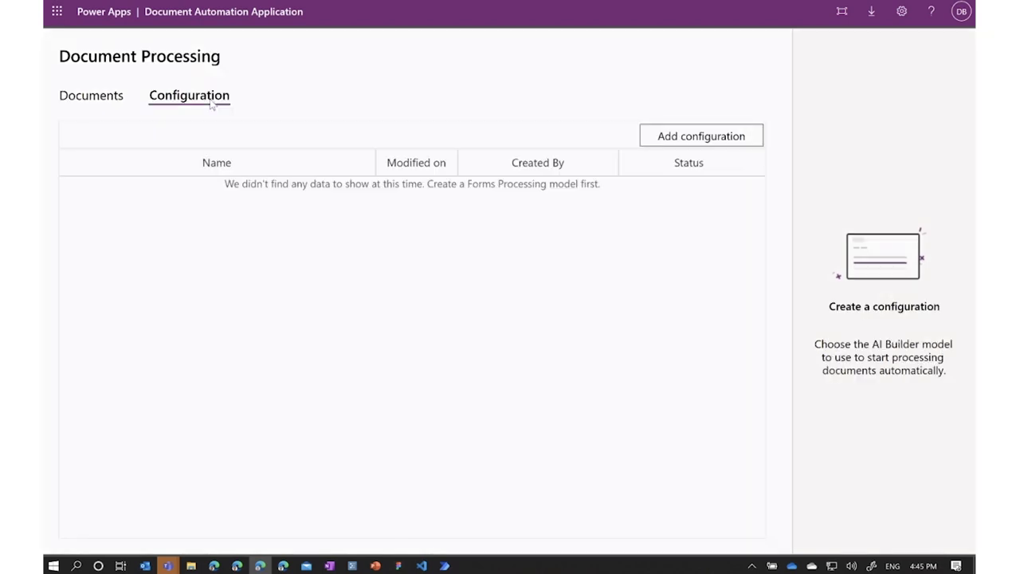
{"action": "left_click", "coordinate": [93, 193]}
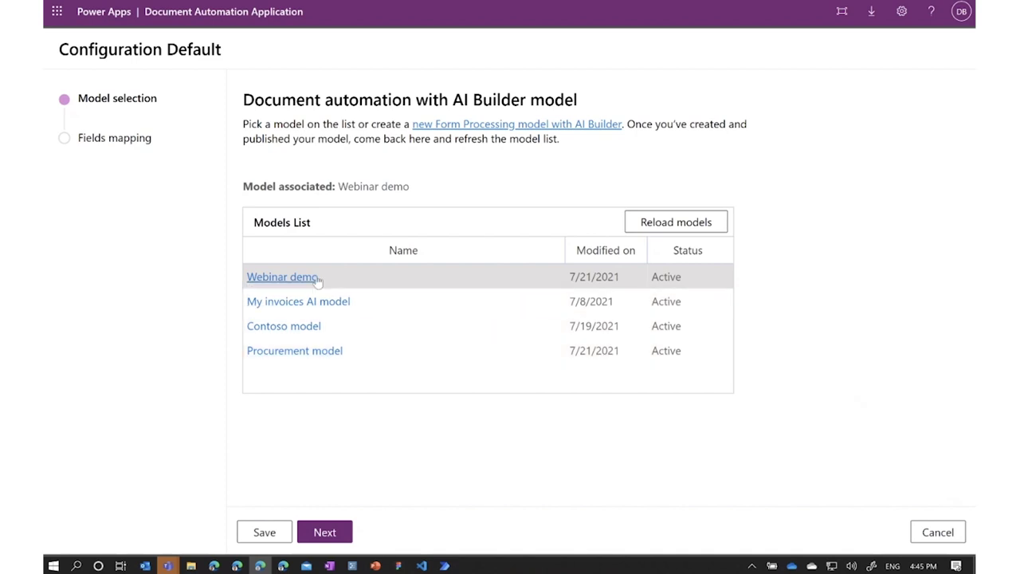
{"action": "left_click", "coordinate": [324, 532]}
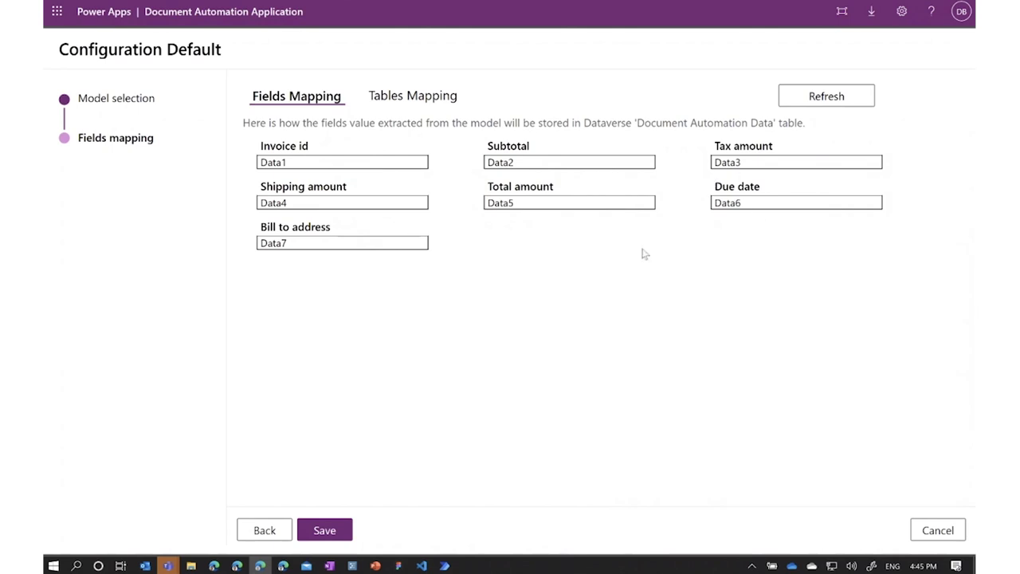
{"action": "left_click", "coordinate": [326, 531]}
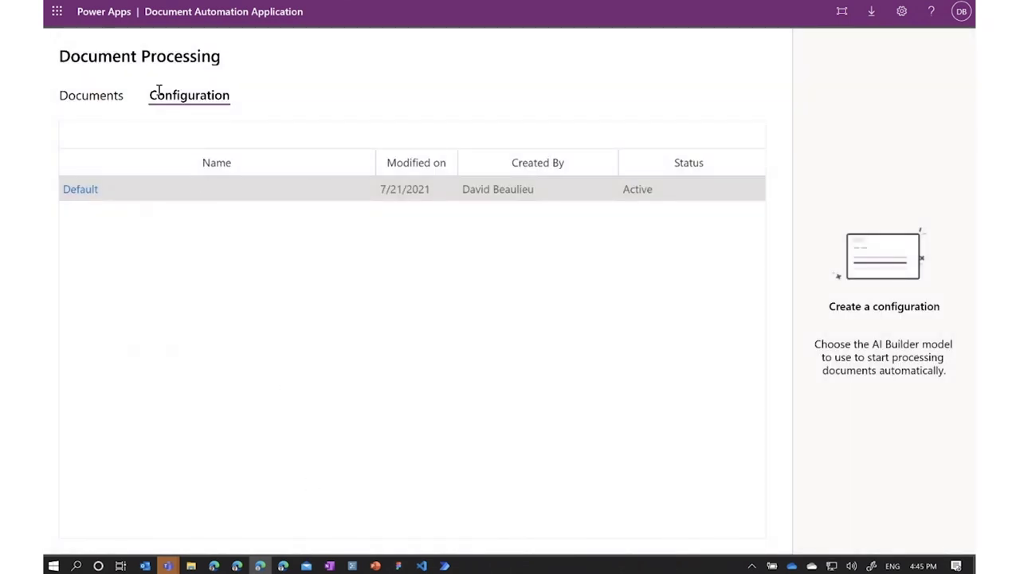
{"action": "left_click", "coordinate": [117, 99]}
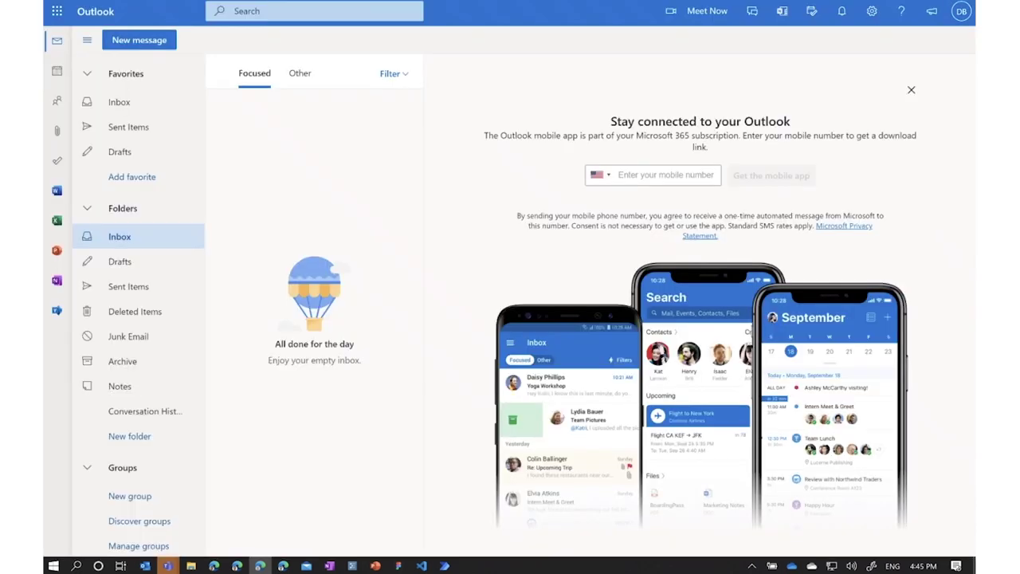
- Compose another Outlook email addressed to the own account with the subject "AI Builder"
{"action": "left_click", "coordinate": [136, 39]}
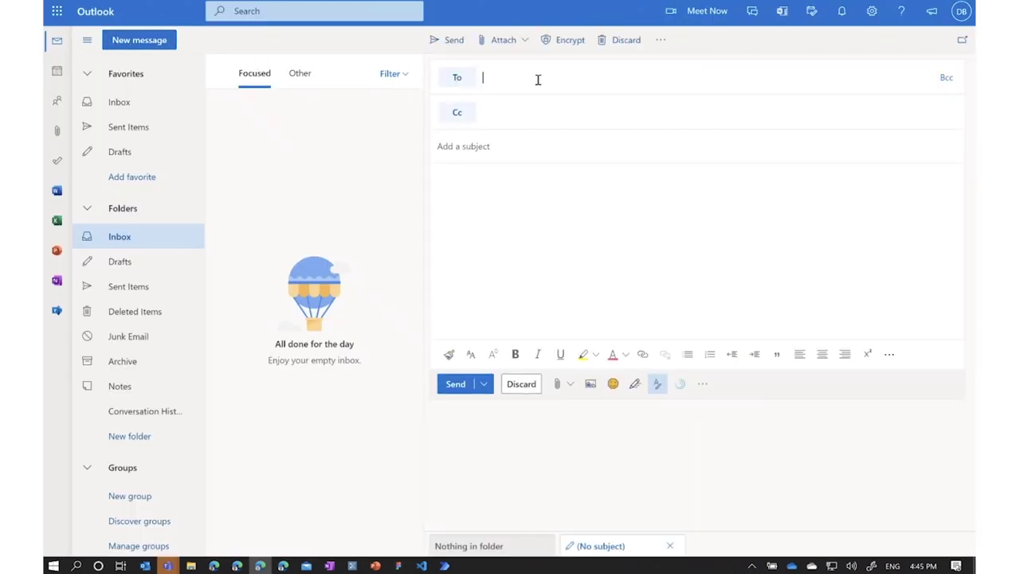
{"action": "key", "text": "Return"}
{"action": "key", "text": "Tab"}
{"action": "key", "text": "Tab"}
{"action": "left_click", "coordinate": [513, 146]}
{"action": "type", "text": "AI Builder"}
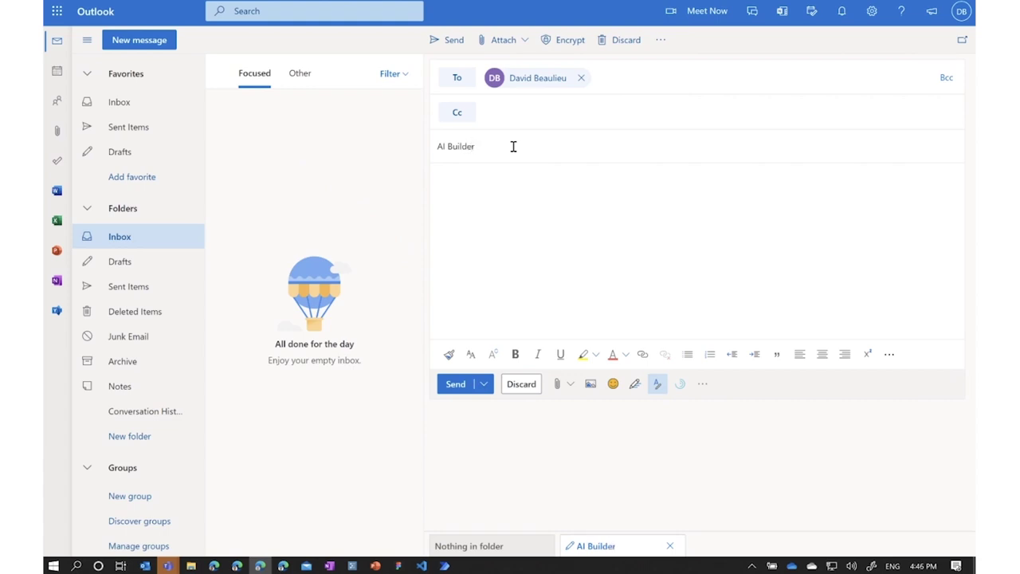
- Attach the Contoso 6.pdf invoice from this computer to the email
{"action": "left_click", "coordinate": [561, 388]}
{"action": "left_click", "coordinate": [604, 320]}
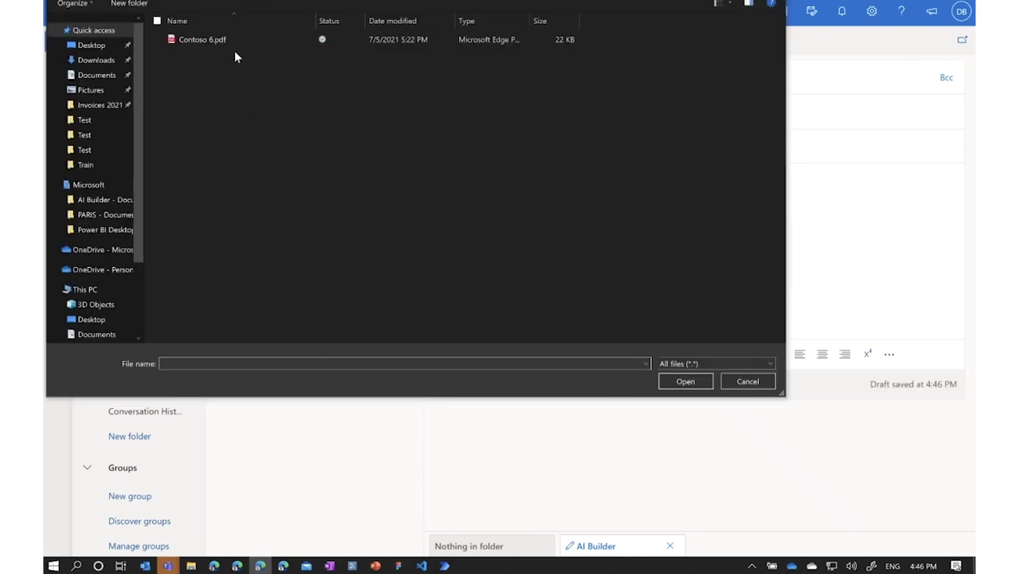
{"action": "double_click", "coordinate": [230, 41]}
- Attach Adatum 6.pdf from the Adatum folder on this computer as a second file and send the email
{"action": "left_click", "coordinate": [570, 431]}
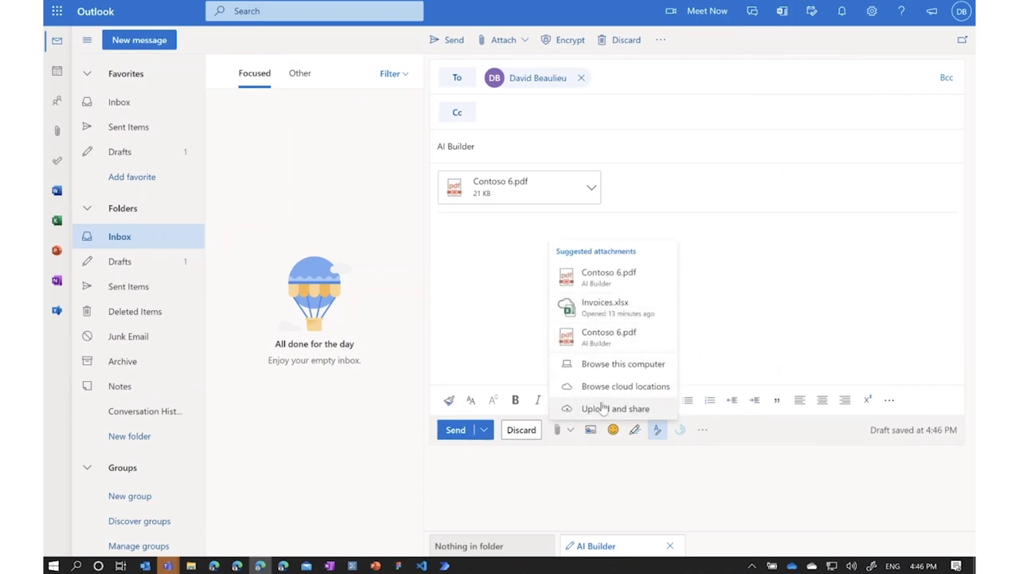
{"action": "left_click", "coordinate": [605, 364]}
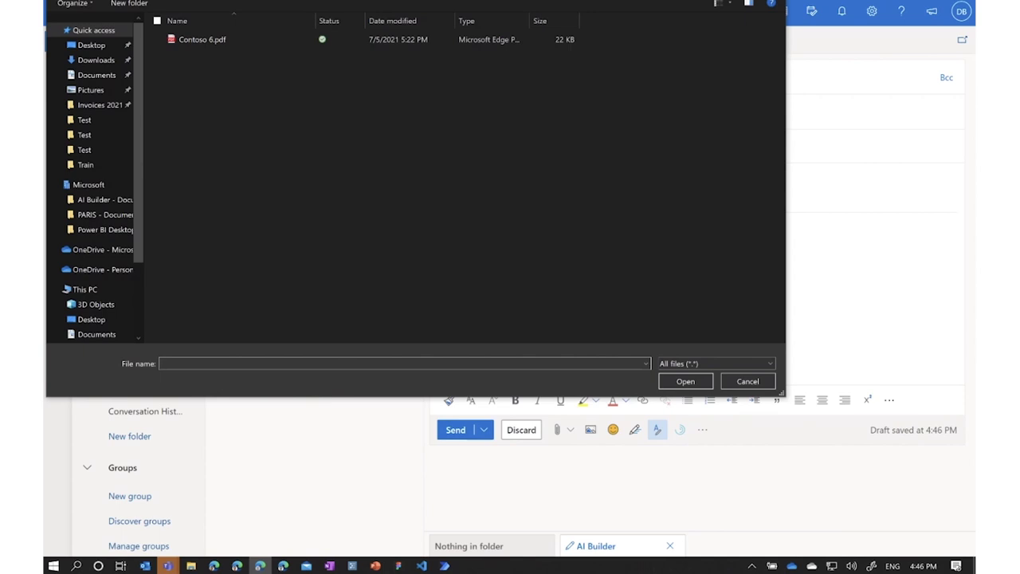
{"action": "double_click", "coordinate": [262, 183]}
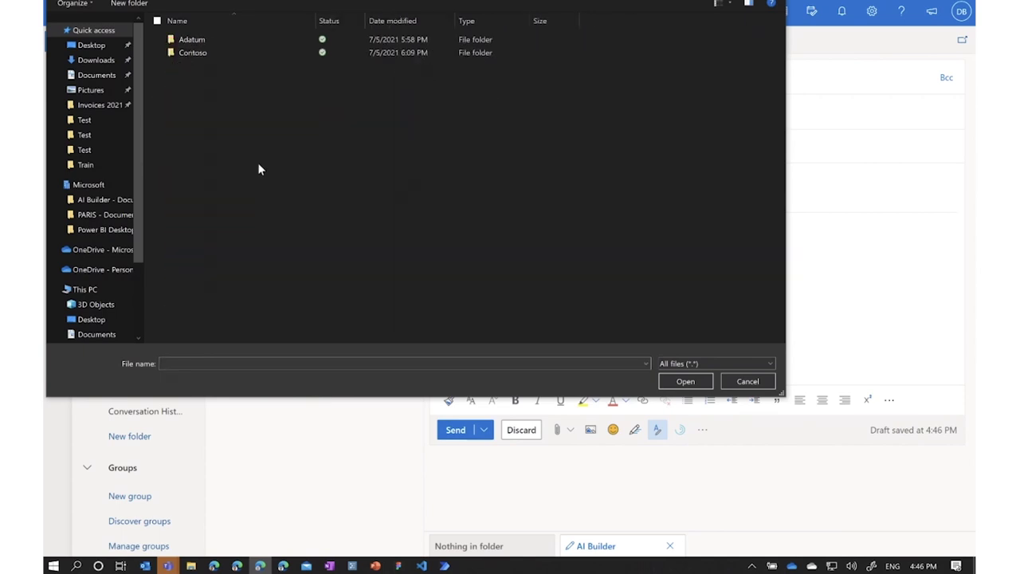
{"action": "double_click", "coordinate": [224, 37]}
{"action": "double_click", "coordinate": [224, 37]}
{"action": "left_click", "coordinate": [224, 39]}
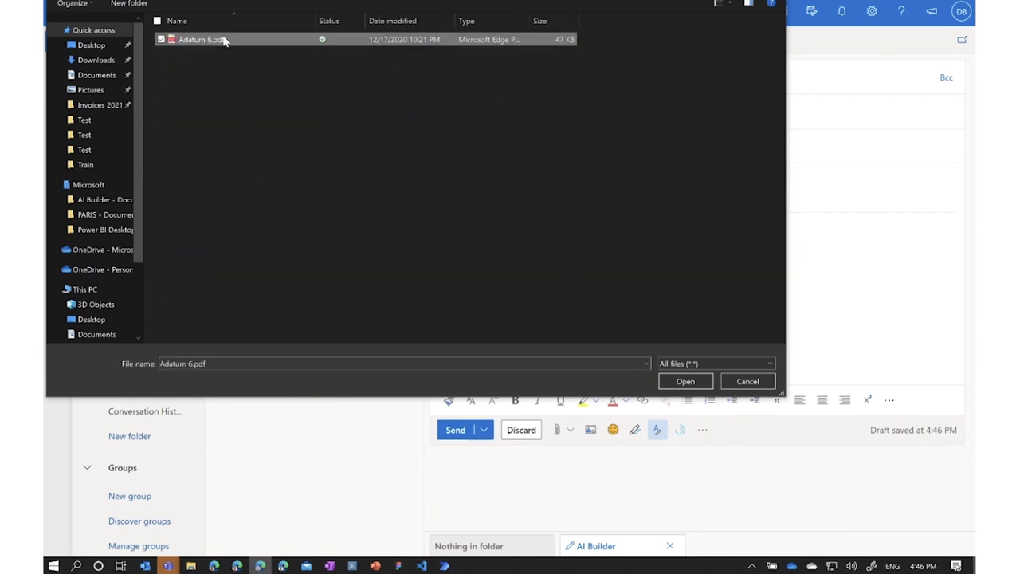
{"action": "double_click", "coordinate": [224, 39]}
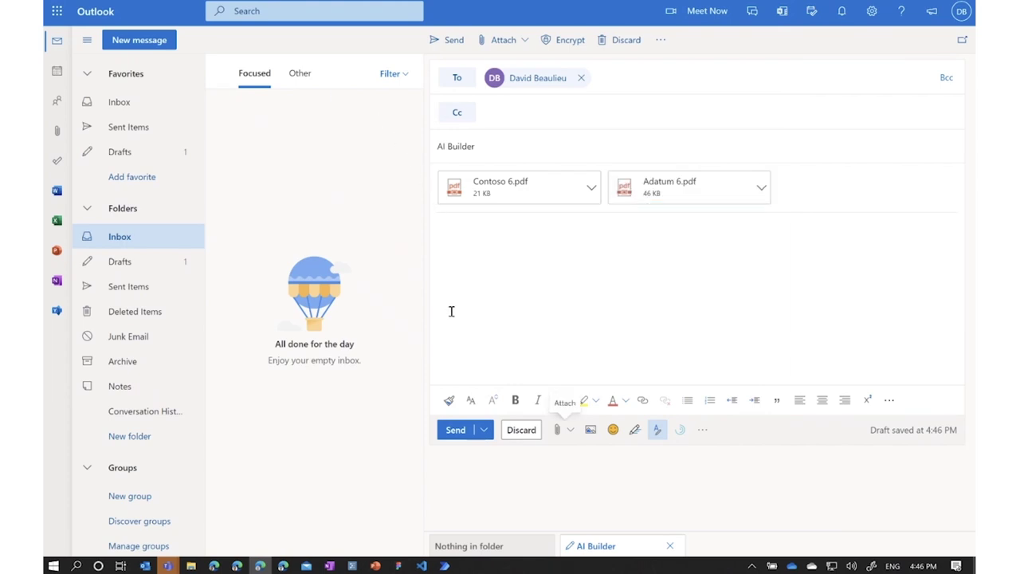
{"action": "left_click", "coordinate": [457, 430]}
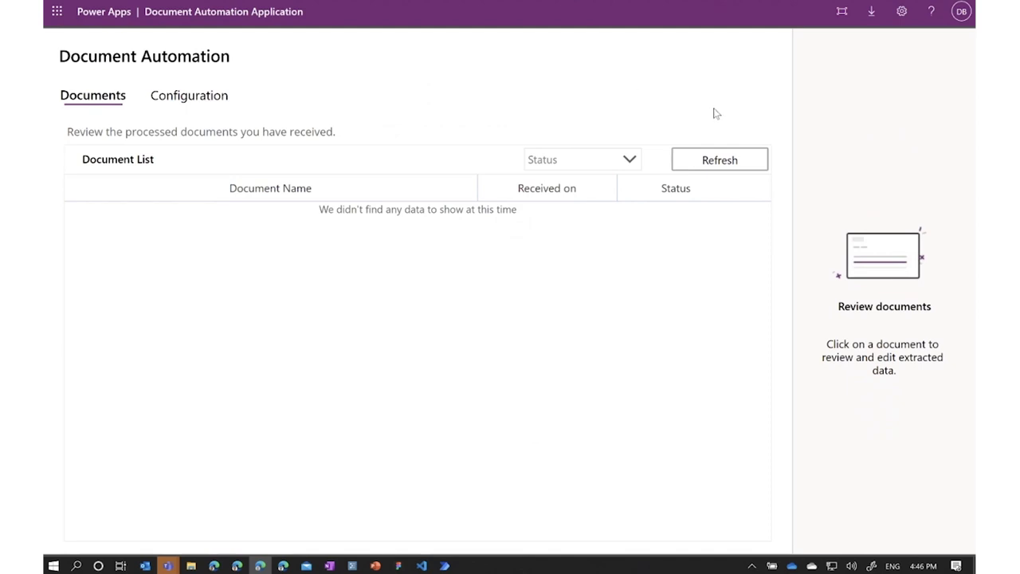
- Return to the Document Automation Application and refresh the document list to check the processing status of the emailed invoices
{"action": "left_click", "coordinate": [690, 162]}
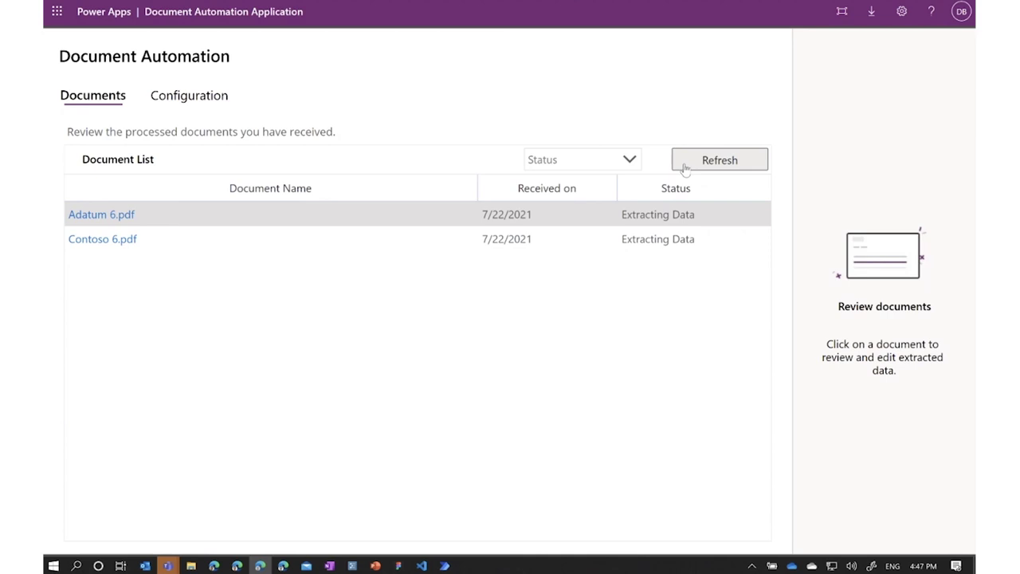
{"action": "left_click", "coordinate": [684, 165]}
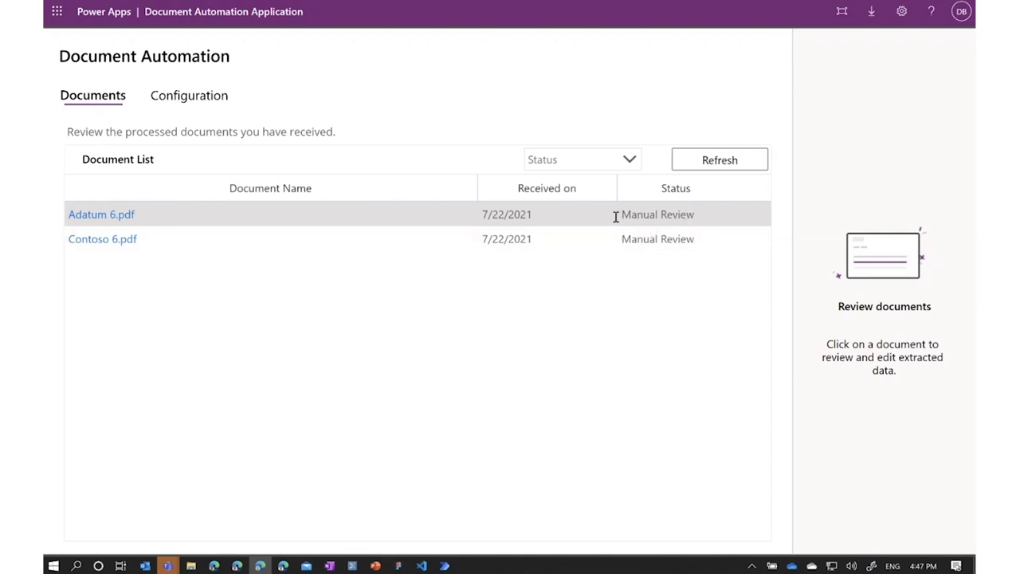
- Open Adatum 6.pdf and Contoso 6.pdf from the document list in turn, review their extracted fields and validate each document
{"action": "left_click", "coordinate": [125, 215]}
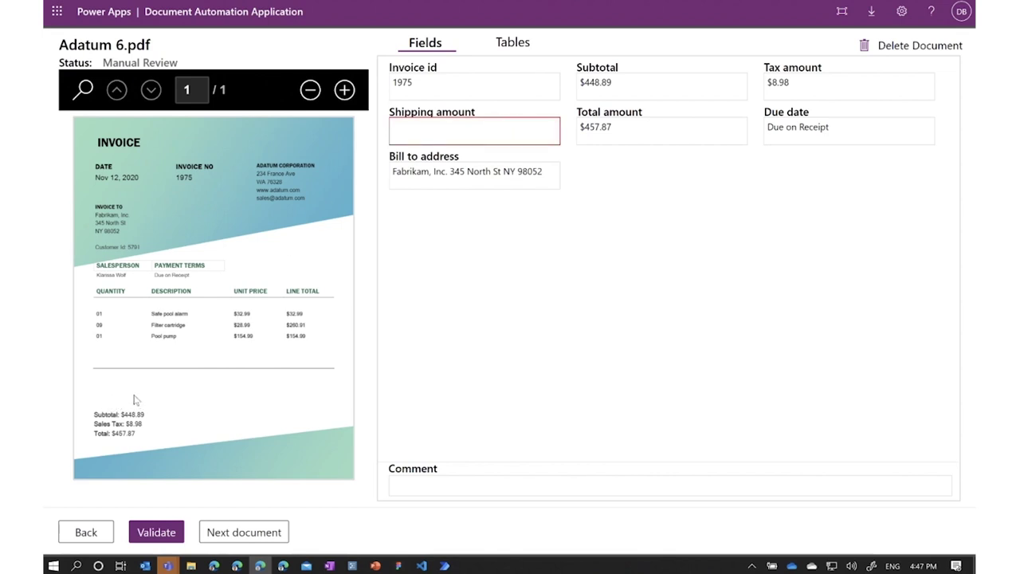
{"action": "left_click", "coordinate": [165, 535]}
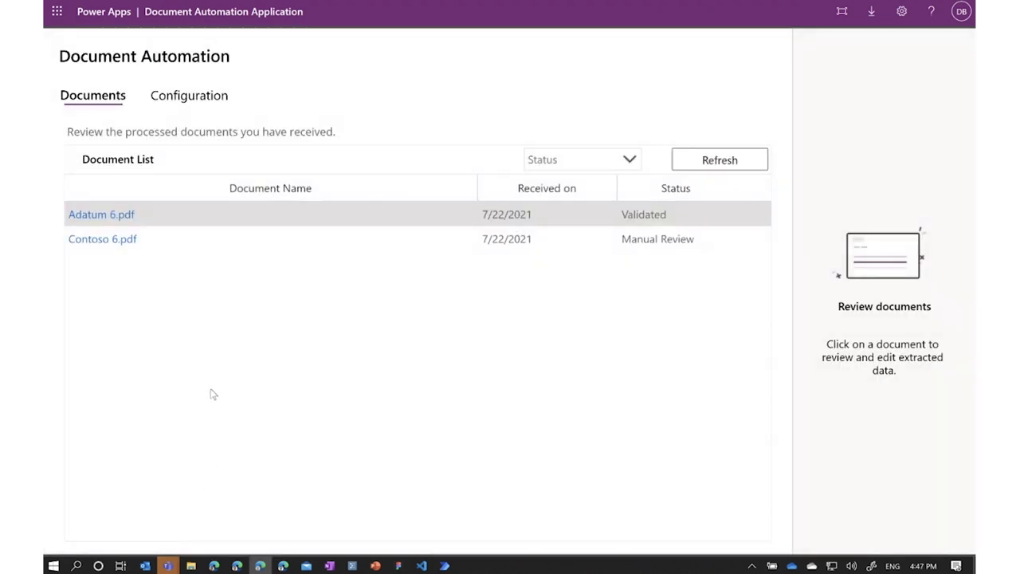
{"action": "left_click", "coordinate": [125, 240]}
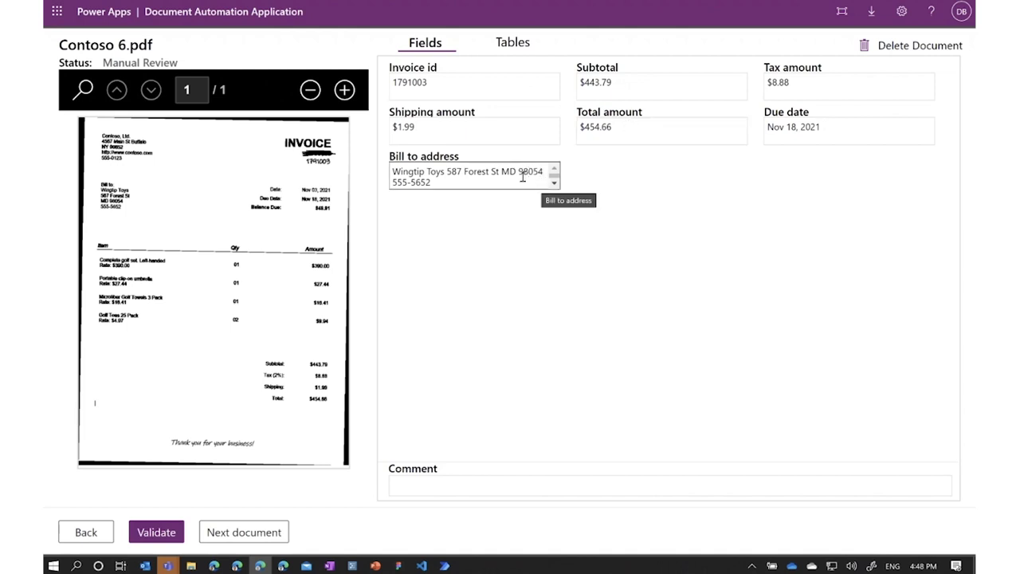
{"action": "left_click", "coordinate": [156, 532]}
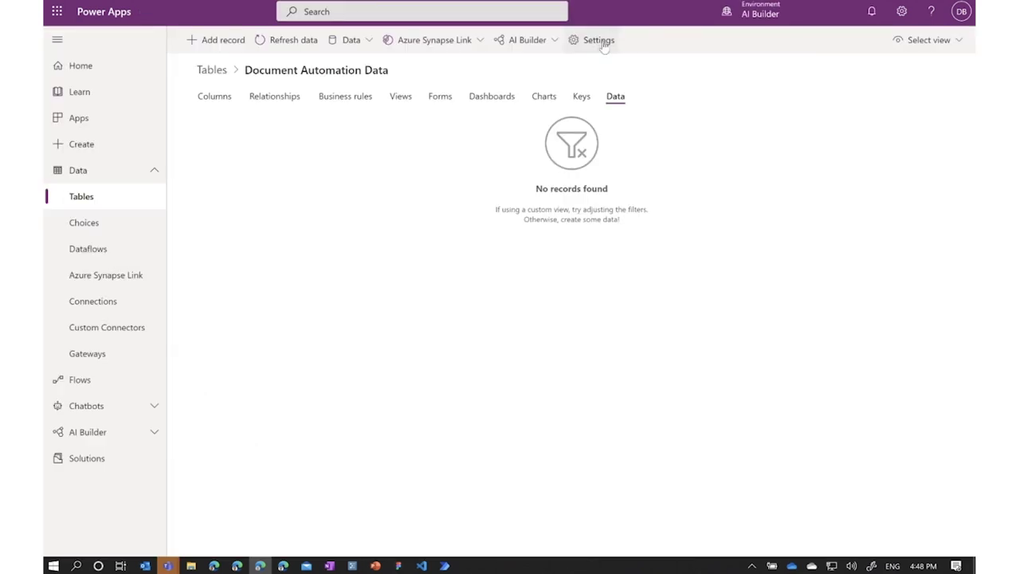
- Switch to the Document Automation Data table in Power Apps, refresh its data and examine the stored invoice columns
{"action": "left_click", "coordinate": [275, 40]}
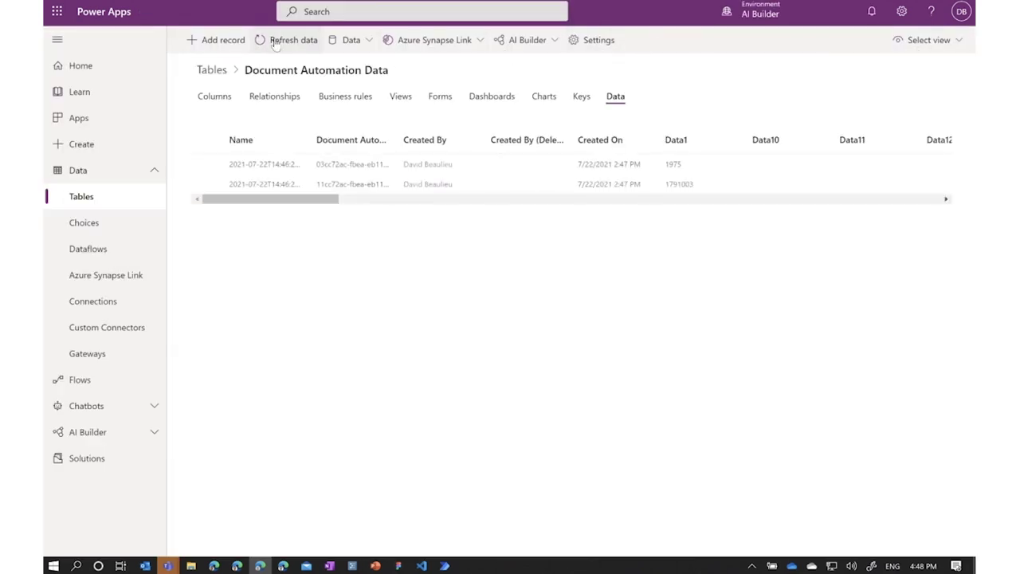
{"action": "left_click_drag", "start_coordinate": [292, 200], "coordinate": [572, 208]}
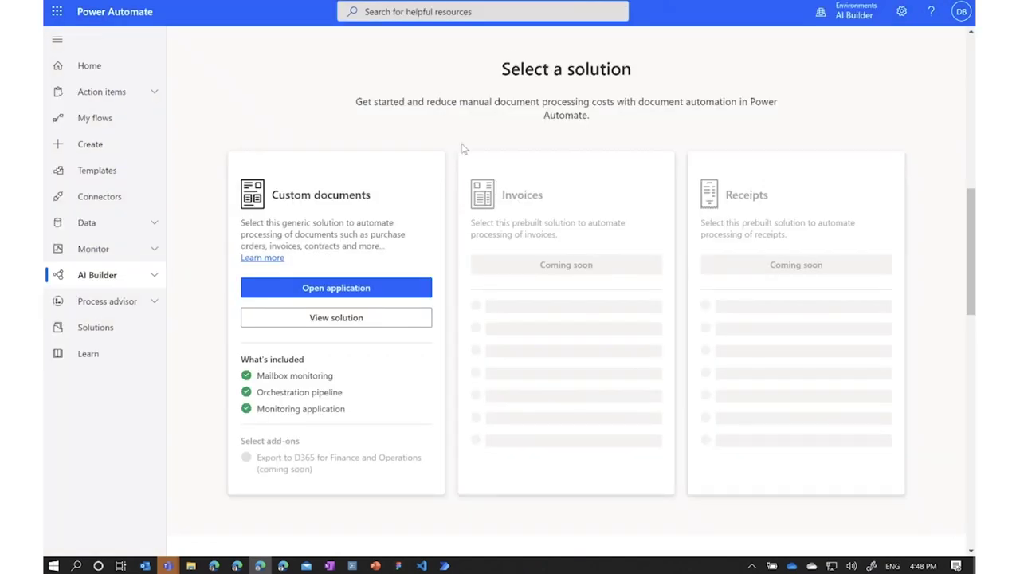
- View the Custom documents solution in Power Automate, opening Document automation base kit to examine its apps, tables and cloud flows
{"action": "left_click", "coordinate": [389, 327]}
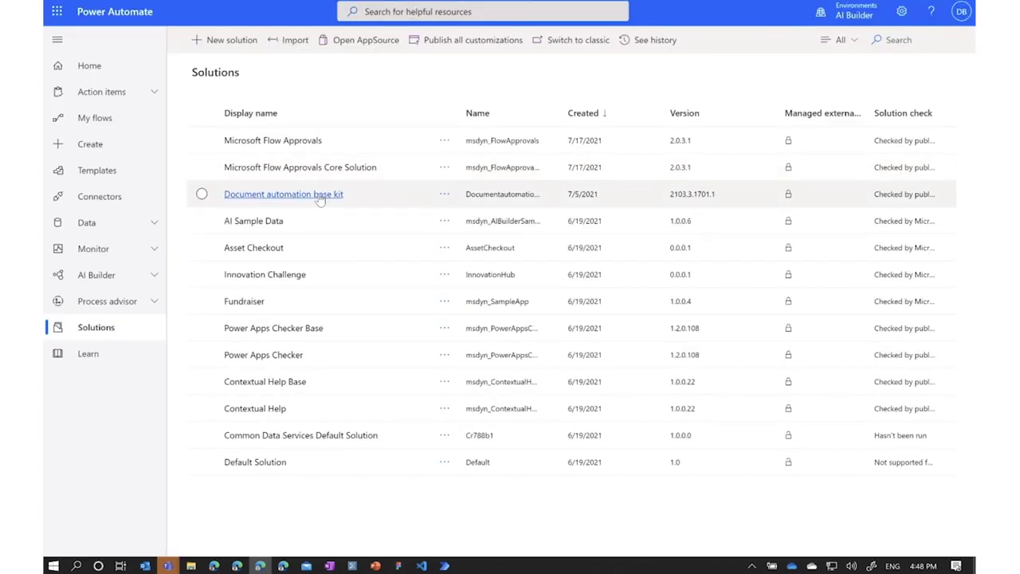
{"action": "left_click", "coordinate": [319, 200]}
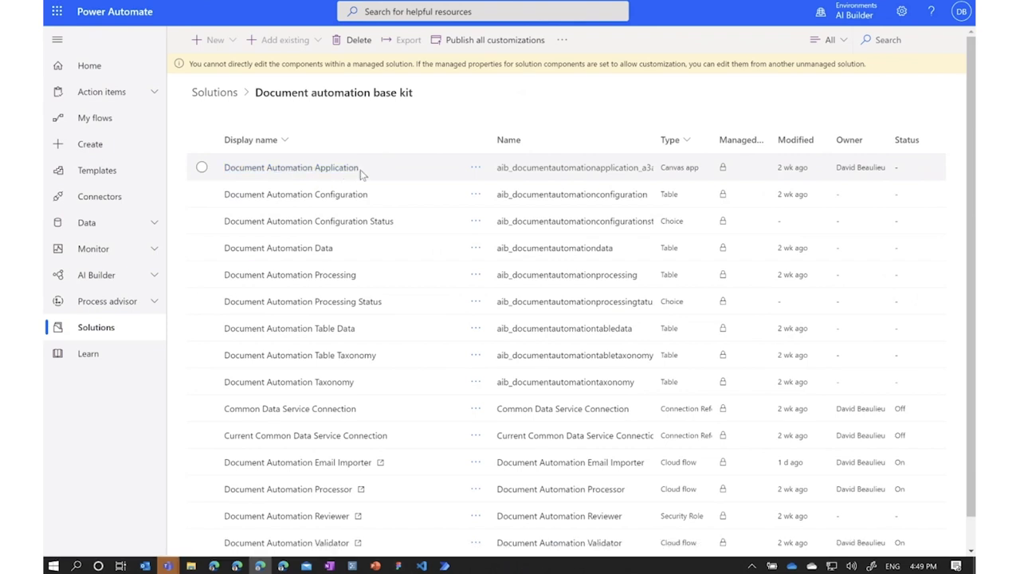
{"action": "scroll", "coordinate": [359, 172], "scroll_direction": "down", "scroll_amount": 1}
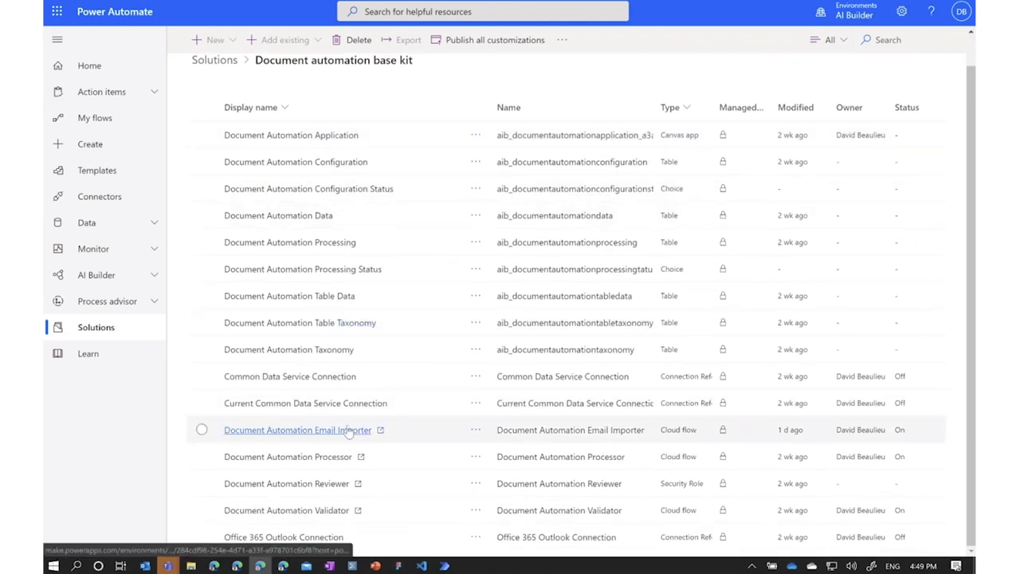